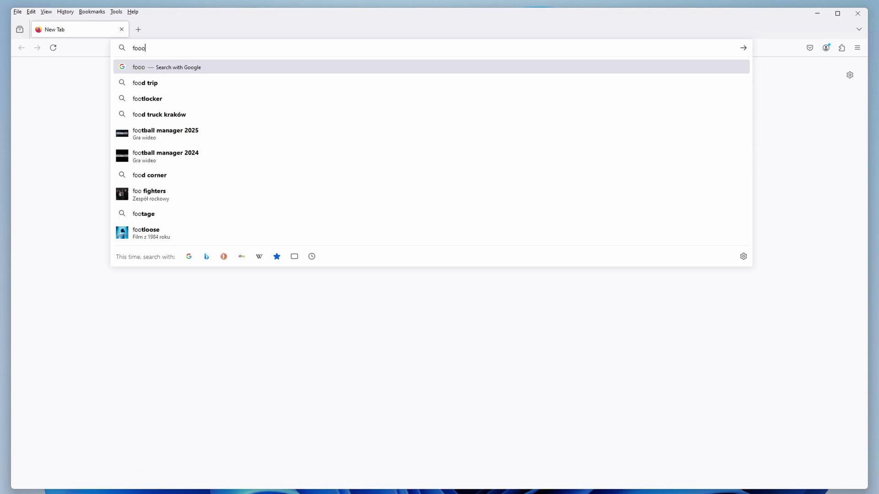
Open the Fooocus GitHub repository and read the README's description, feature table and minimum GPU memory requirement.
key(Return)
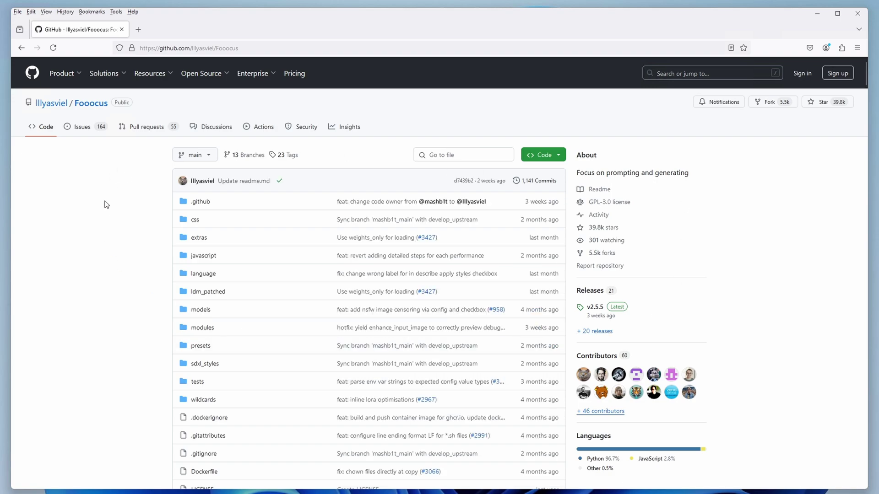
scroll(110, 198, down, 20)
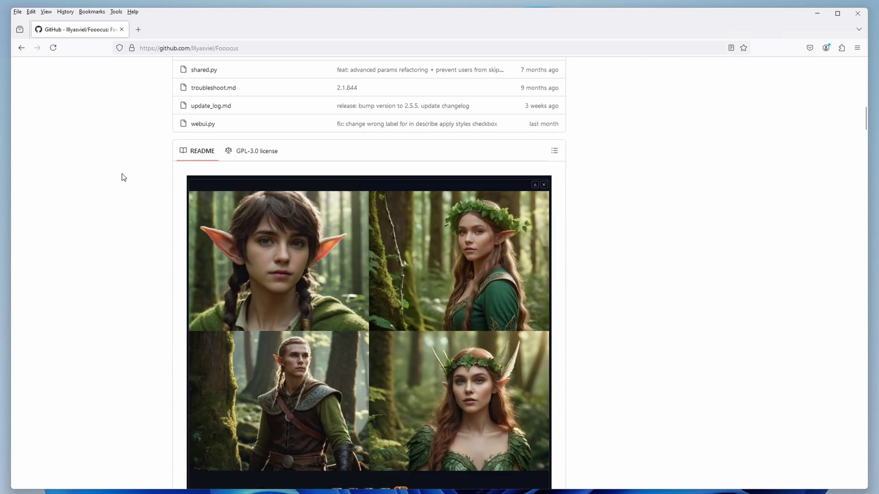
scroll(121, 171, down, 9)
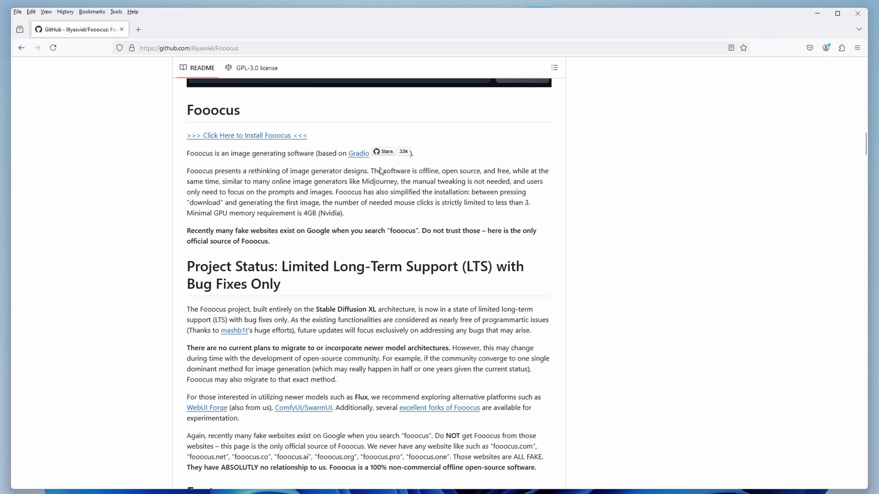
scroll(561, 194, down, 9)
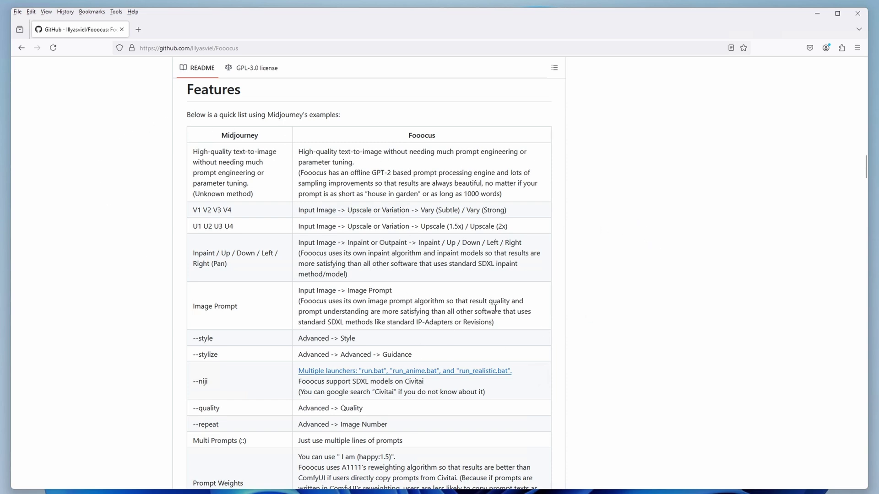
scroll(514, 194, up, 8)
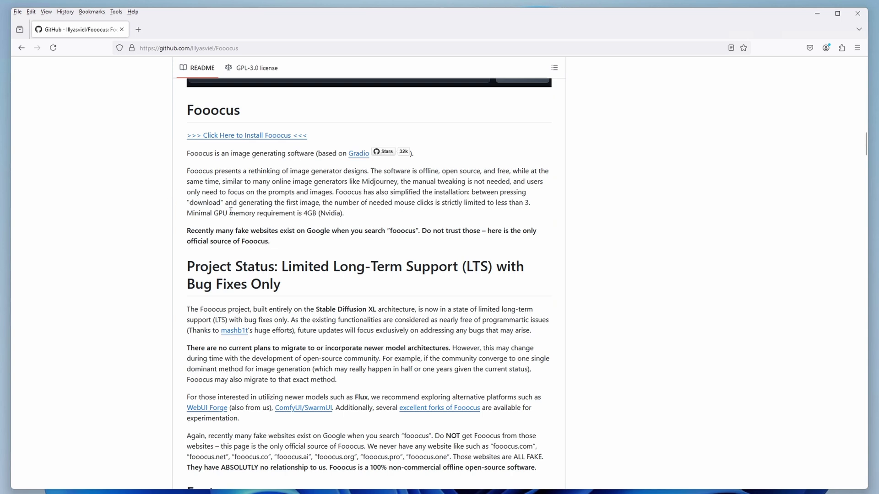
drag(244, 215, 339, 212)
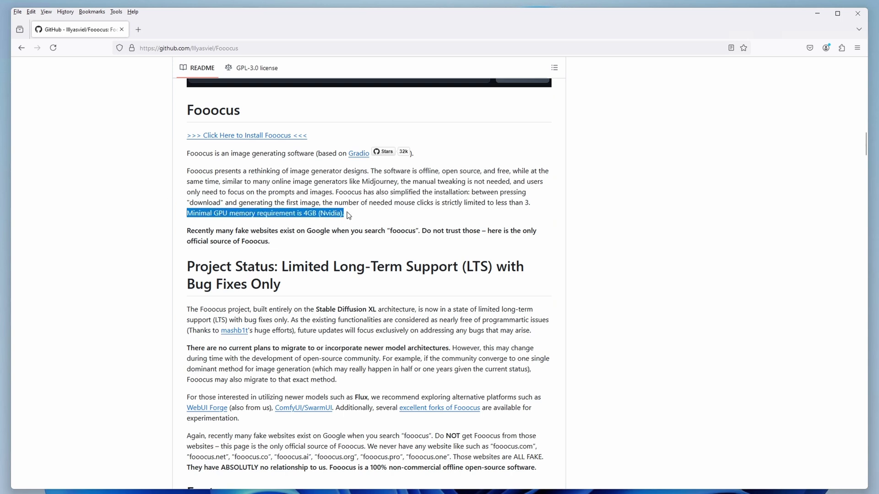
click(483, 216)
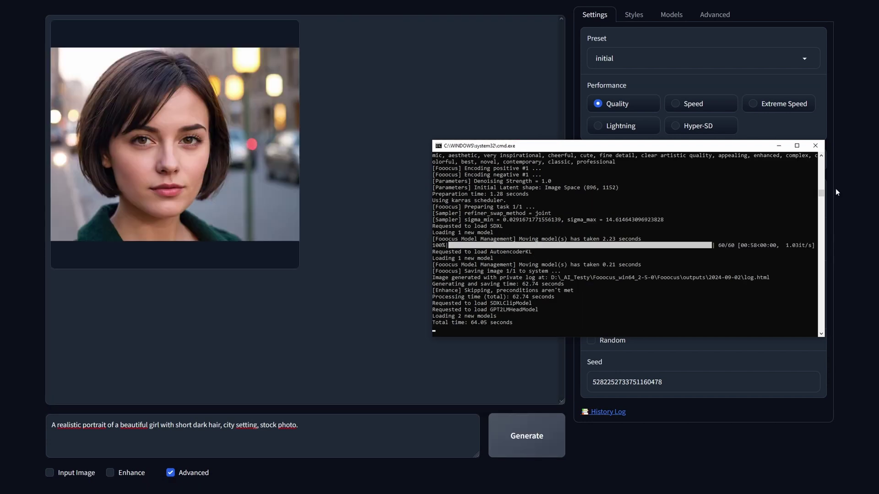
Bring the Fooocus page in front of the console window and view the generated portrait enlarged.
click(213, 90)
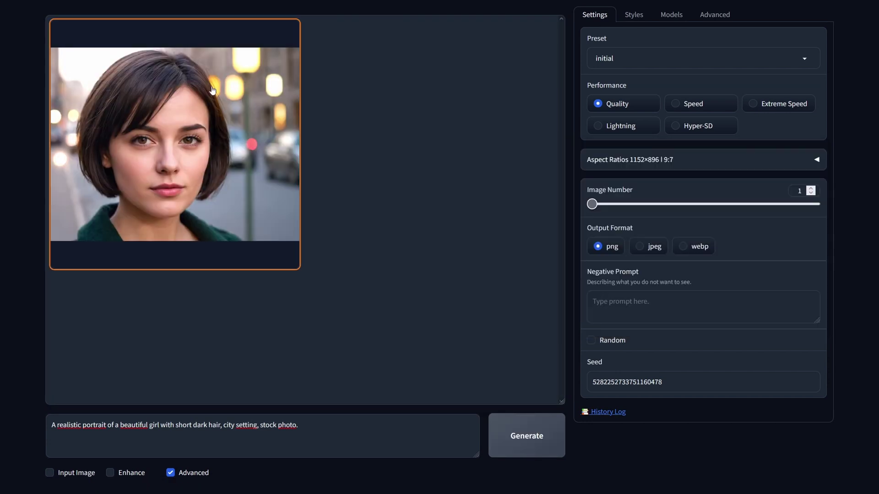
click(213, 91)
click(348, 290)
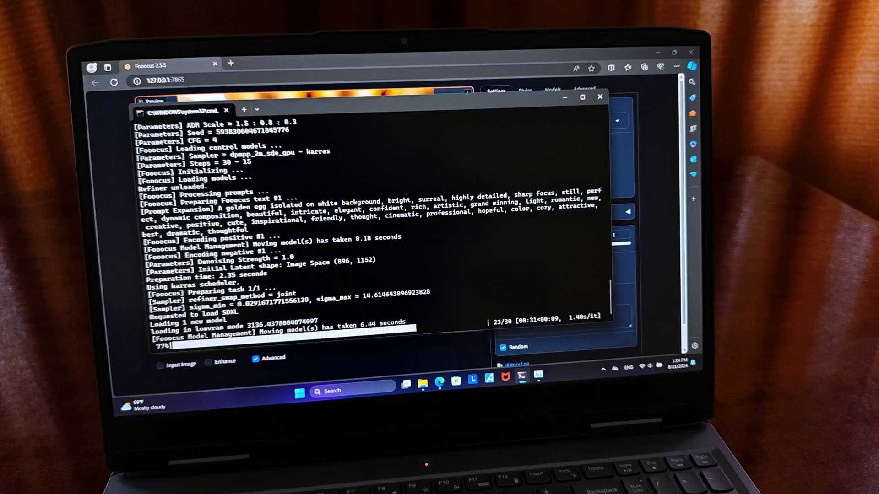
Check the GPU load in Task Manager while the image generation runs in the command window.
key(alt+Tab)
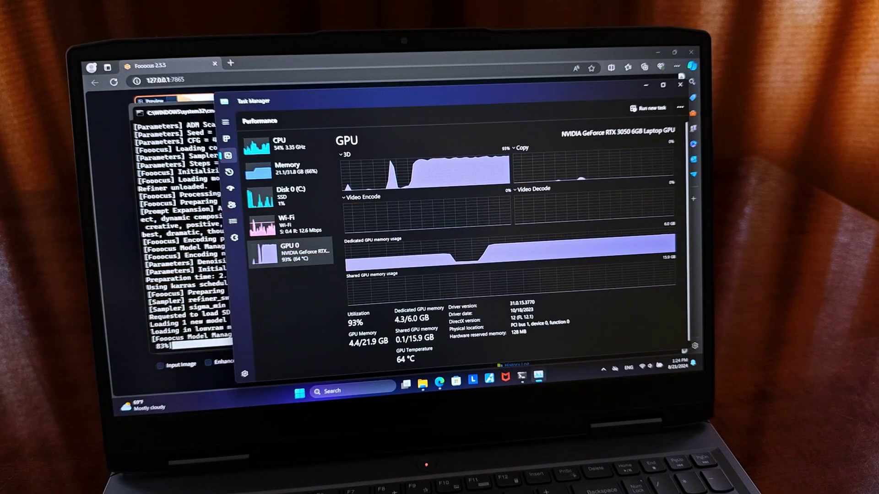
key(alt+Tab)
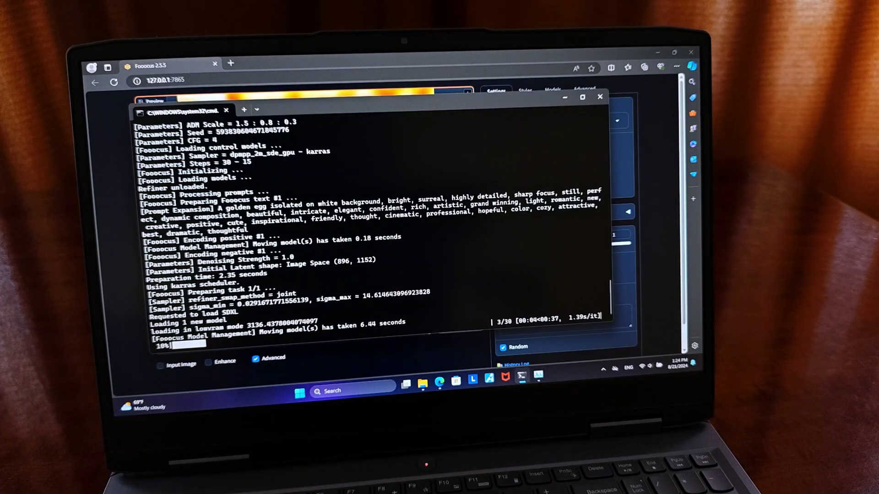
key(alt+Tab)
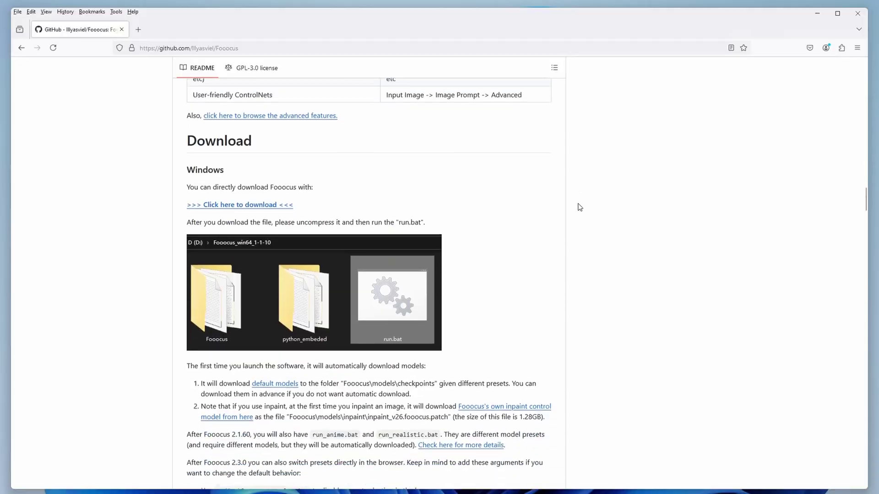
Download the Windows build of Fooocus from the README's Download section and show the archive in its folder.
scroll(578, 206, down, 2)
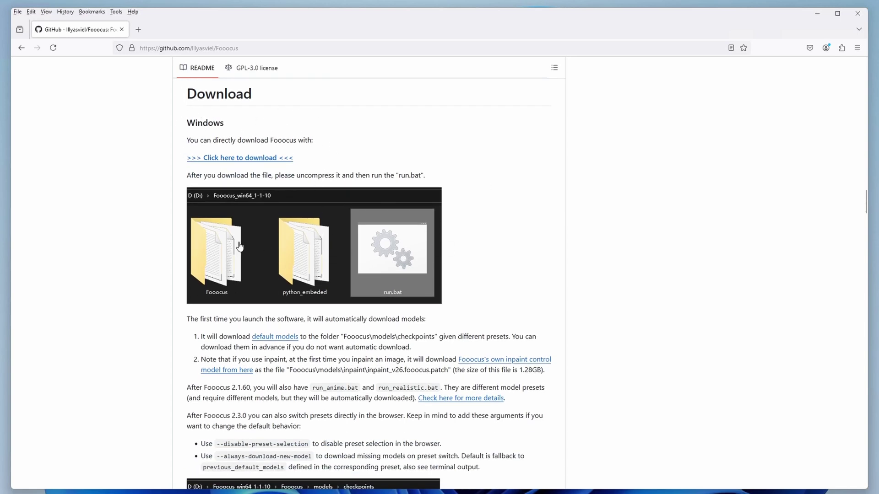
click(231, 159)
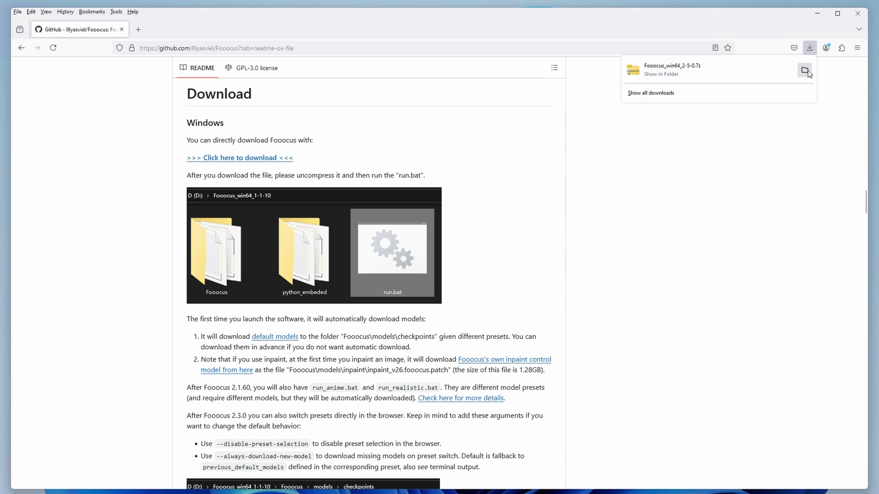
click(804, 70)
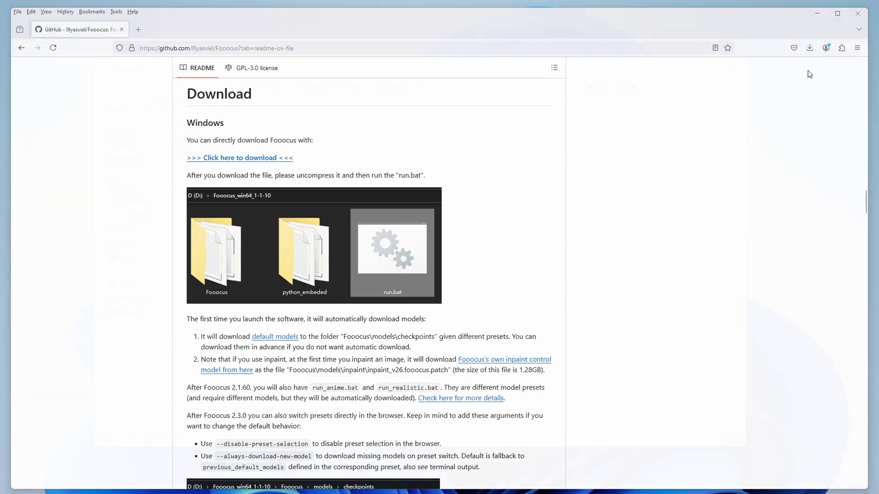
Extract the Fooocus_win64_2-5-0 archive to the suggested folder and expand the copy progress details.
right_click(224, 159)
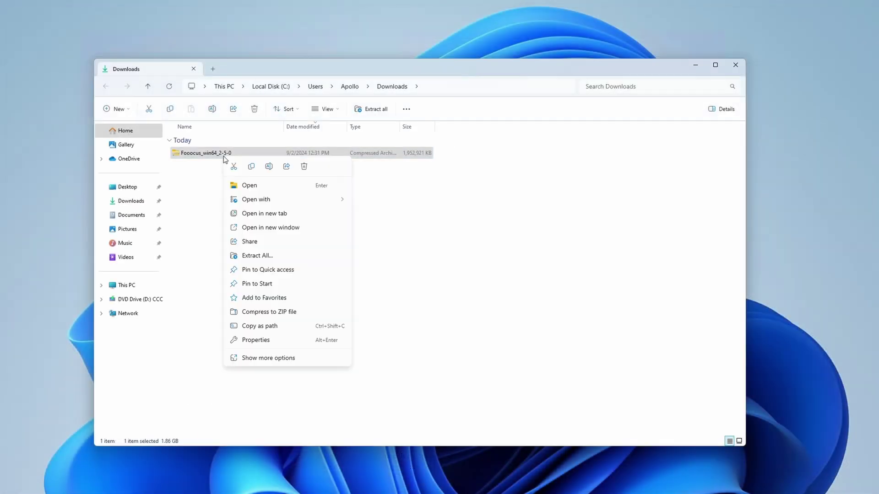
click(257, 255)
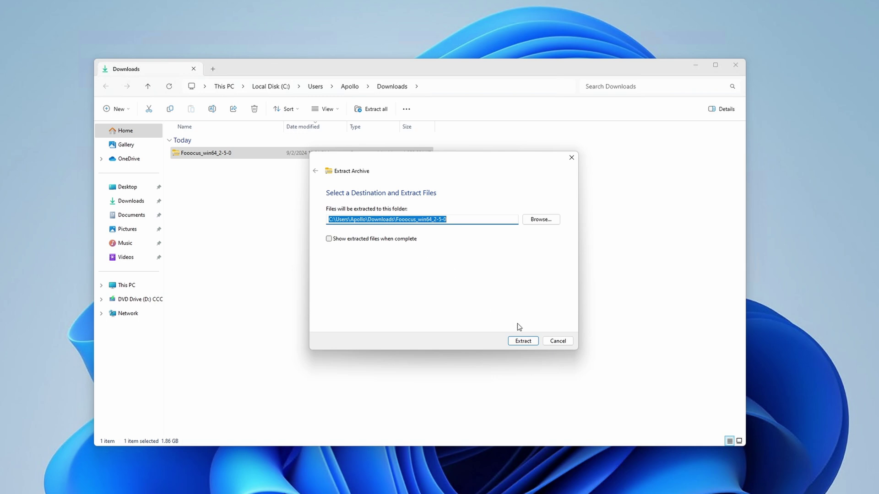
click(527, 341)
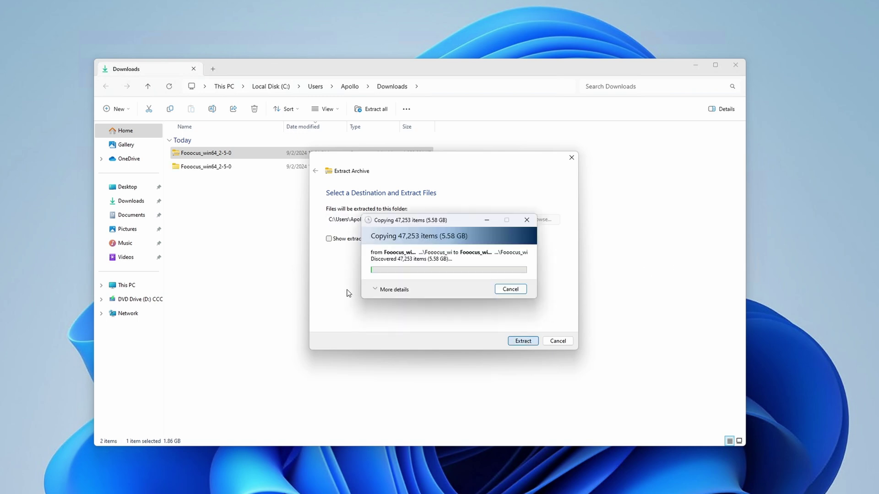
click(384, 291)
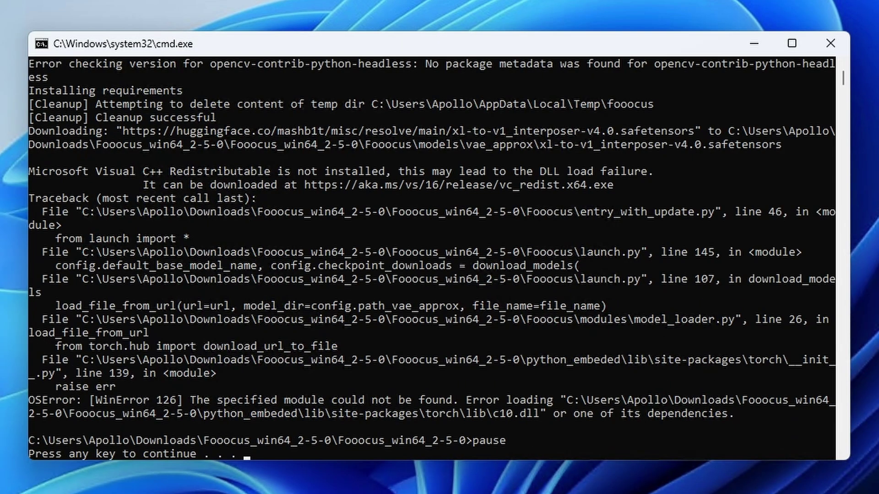
drag(30, 173, 671, 175)
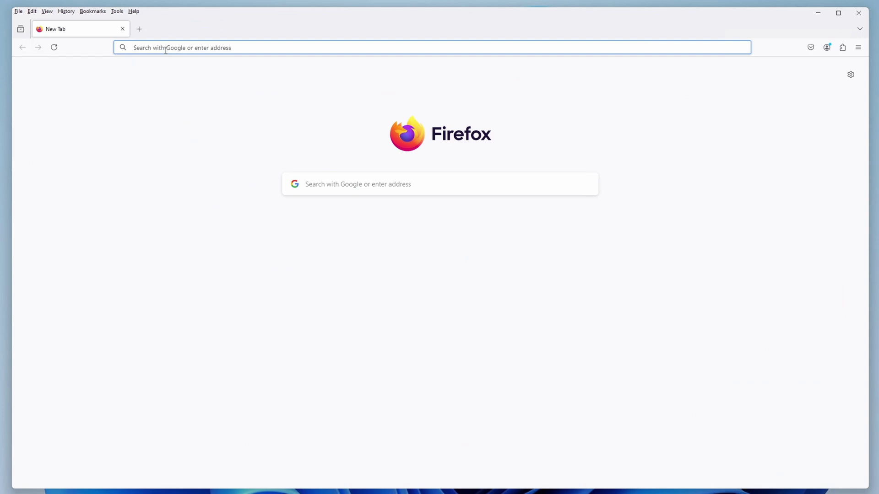
click(164, 47)
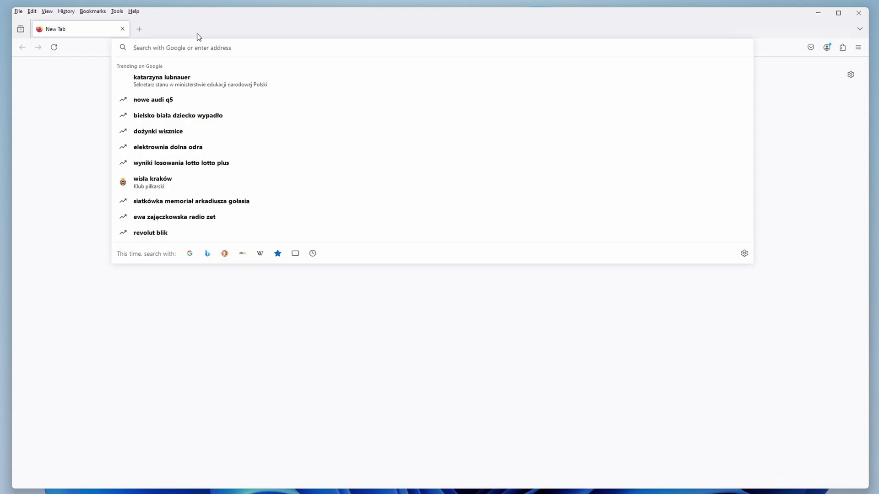
text(https://aka.ms/vs/16/release/vc_redist.x64.exe)
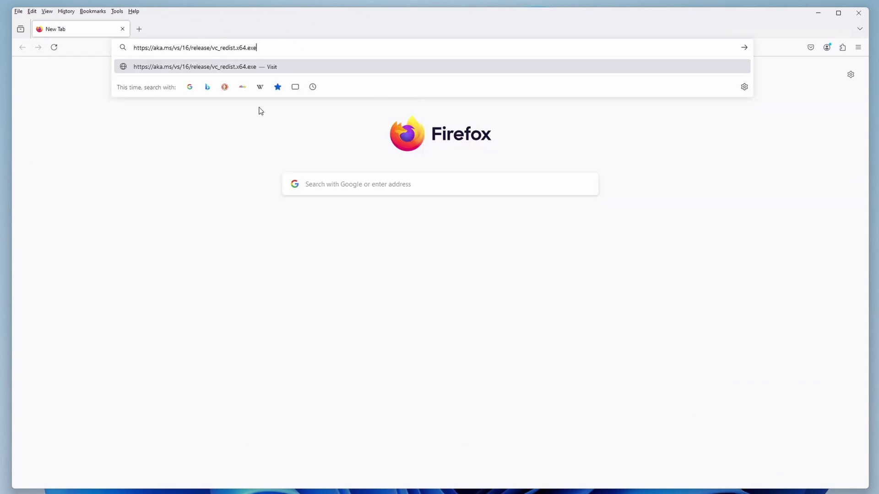
key(Return)
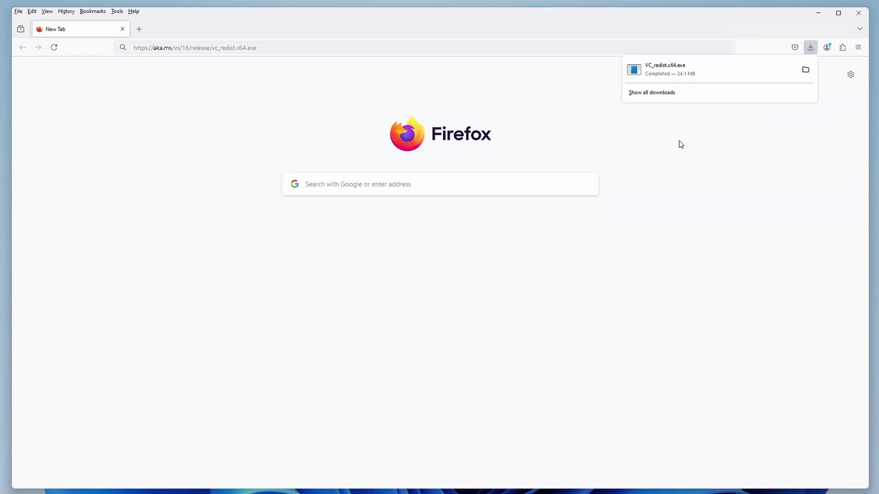
Run the downloaded VC_redist.x64 installer, accept the license terms and start the installation.
click(805, 70)
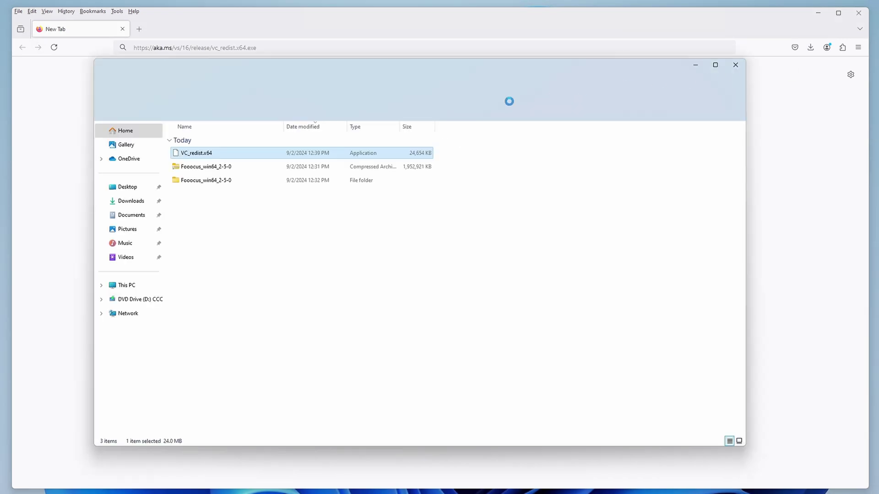
double_click(195, 157)
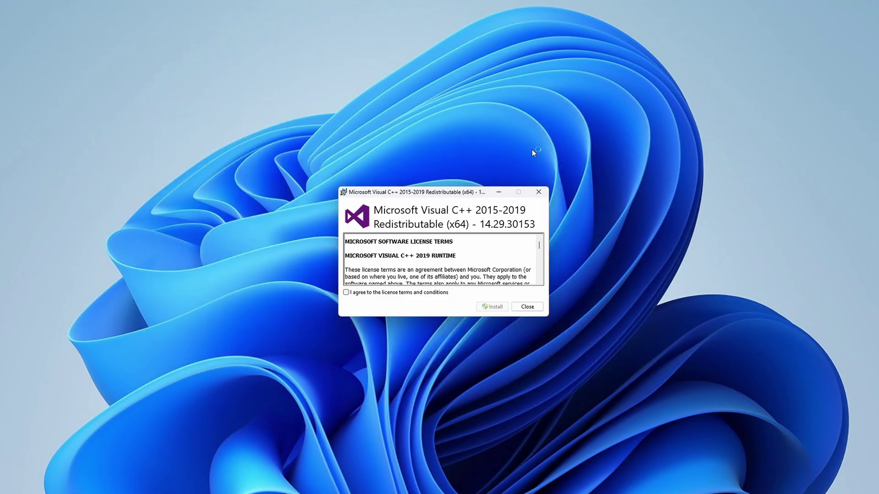
click(346, 292)
click(492, 307)
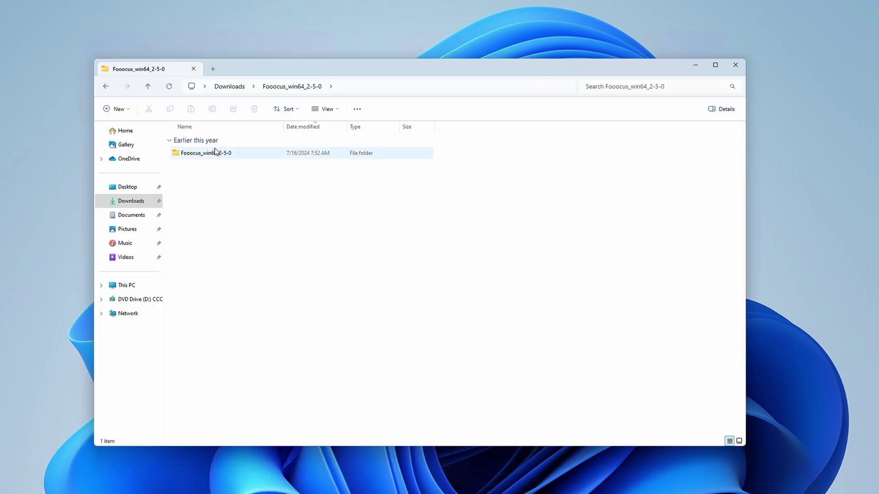
Start Fooocus with the run batch file in the inner Fooocus_win64_2-5-0 folder and reposition its console window.
double_click(208, 151)
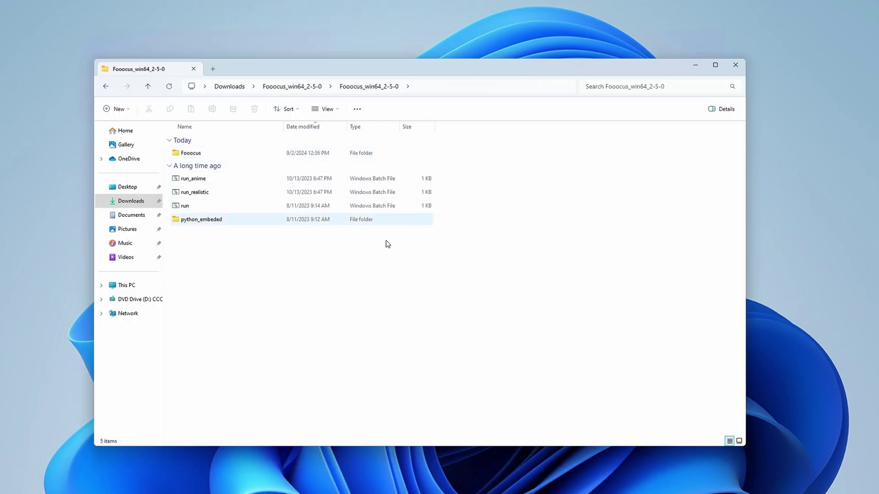
double_click(197, 205)
drag(254, 73, 427, 141)
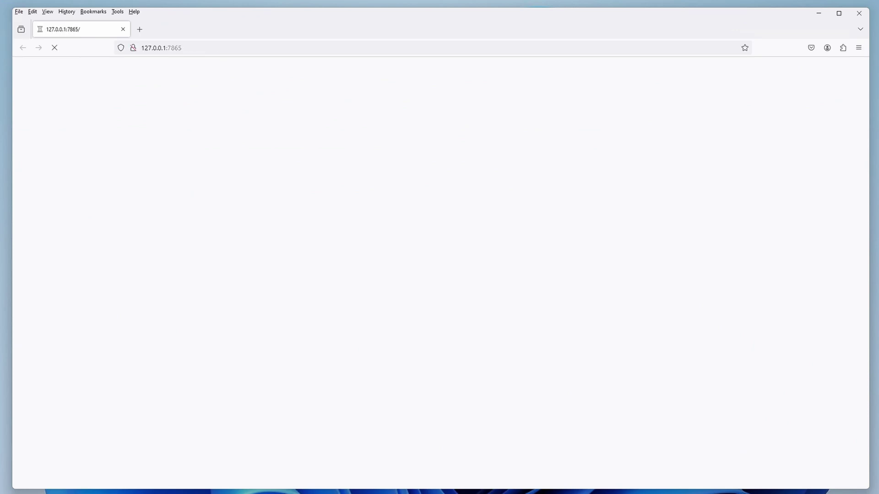
key(alt+Tab)
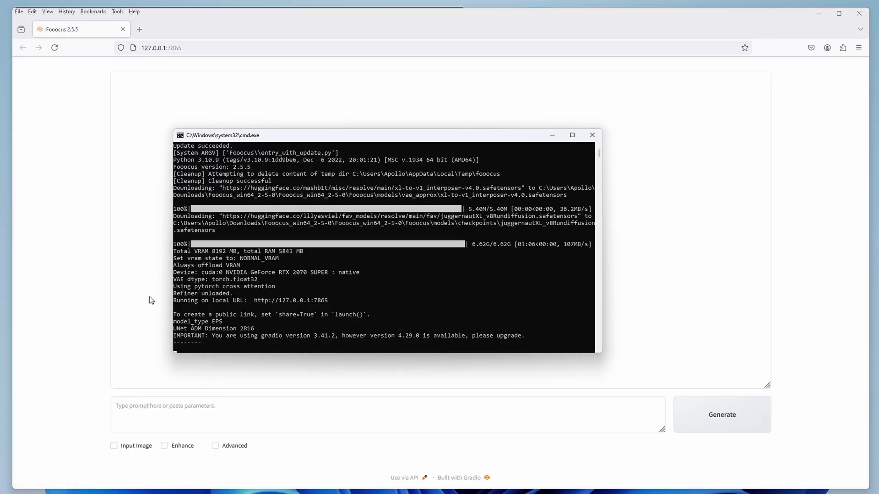
drag(334, 300, 247, 300)
right_click(401, 289)
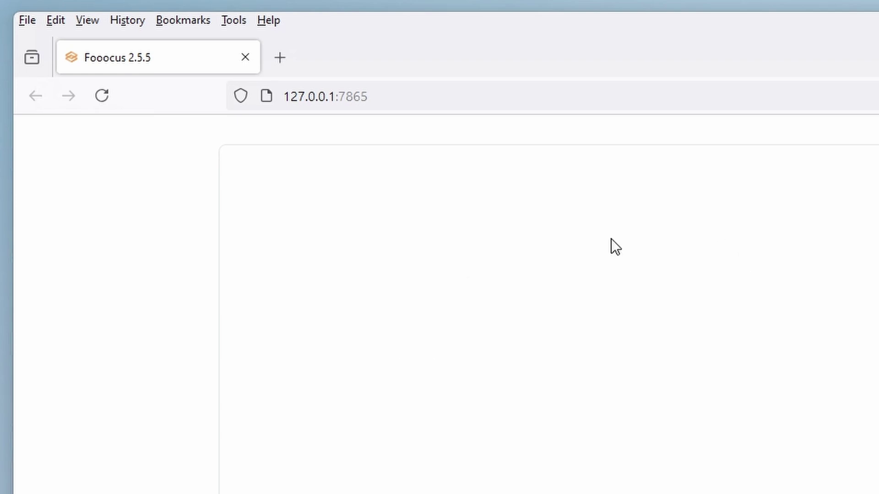
Reload the Fooocus page in dark mode by appending /?__theme=dark to the local address 127.0.0.1:7865.
click(348, 97)
text(/?__theme=dark)
drag(355, 94, 535, 92)
click(535, 92)
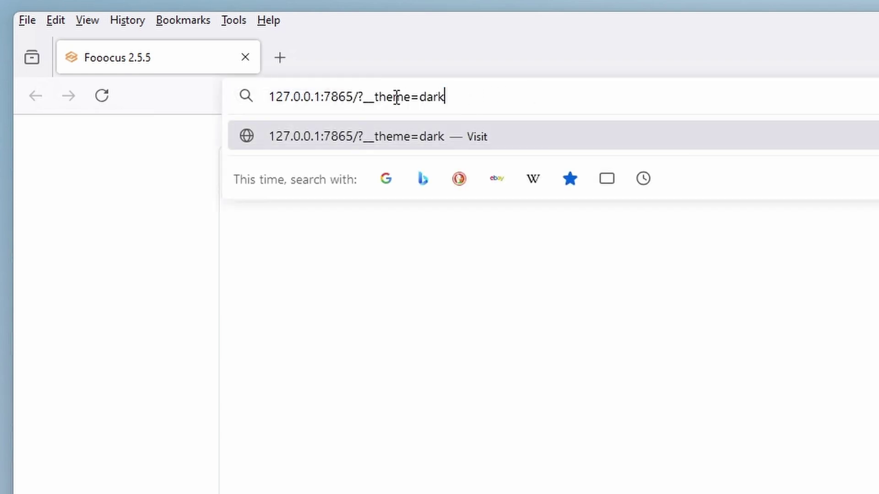
drag(354, 97, 469, 94)
click(494, 95)
key(Return)
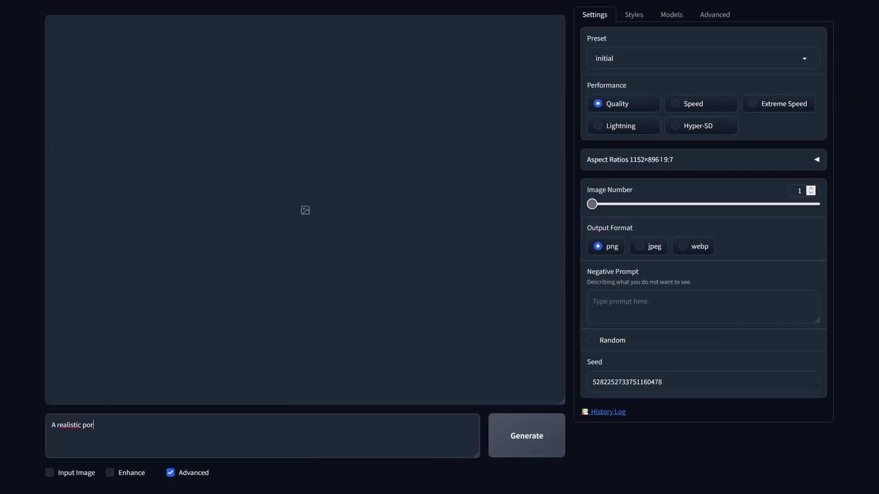
Enter the prompt "A realistic portrait of a beautiful girl with short dark hair, city setting, stock photo.".
text(tiful girl with )
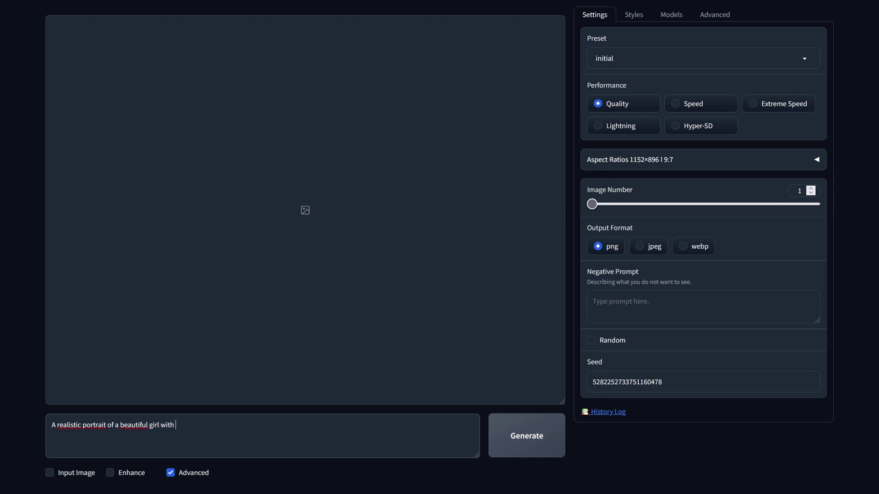
text(short dark hair, city settin)
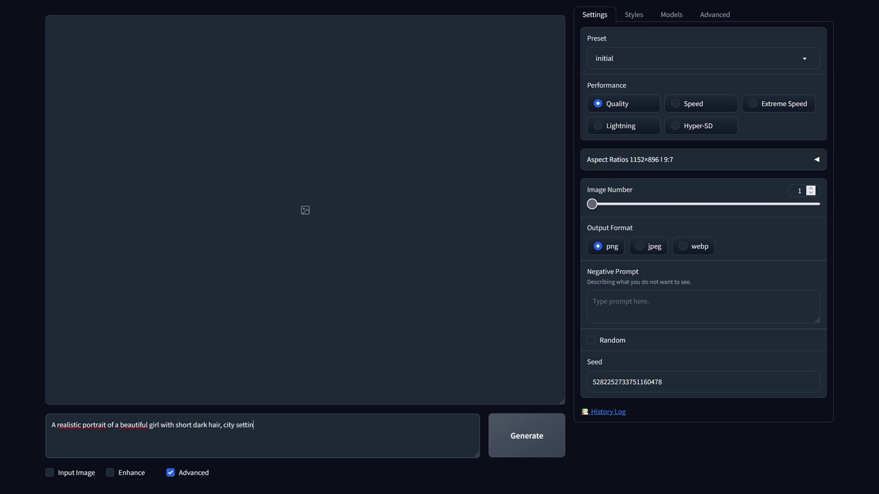
text(g, stock photo.)
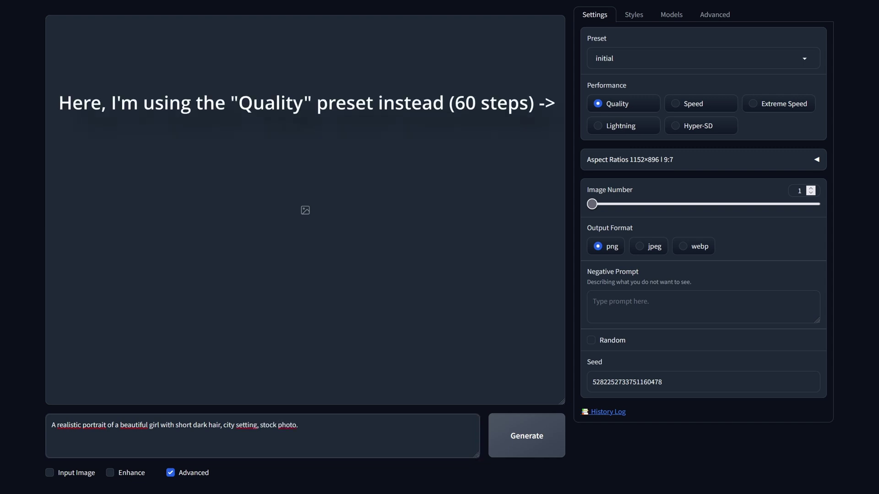
Generate the portrait image of the girl with short dark hair from the entered prompt.
click(549, 429)
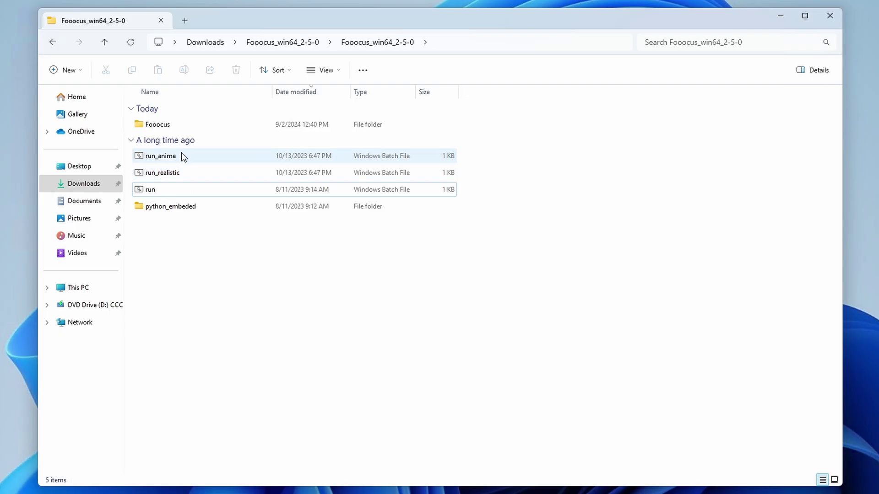
Start Fooocus with the run_anime batch file, allow it past the SmartScreen warning and reposition its console window.
click(185, 157)
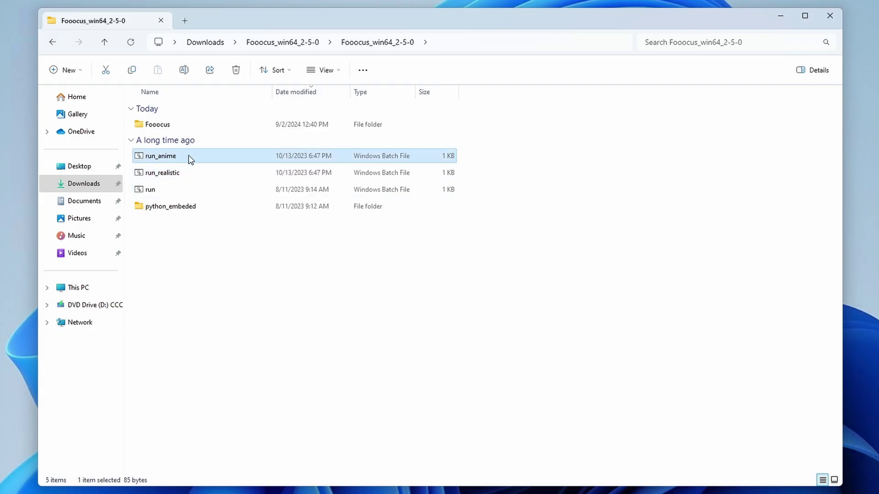
double_click(187, 157)
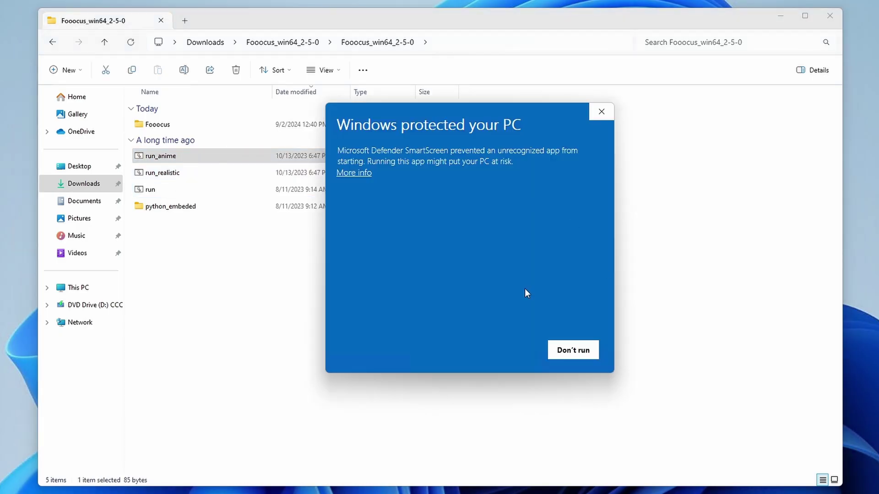
click(368, 179)
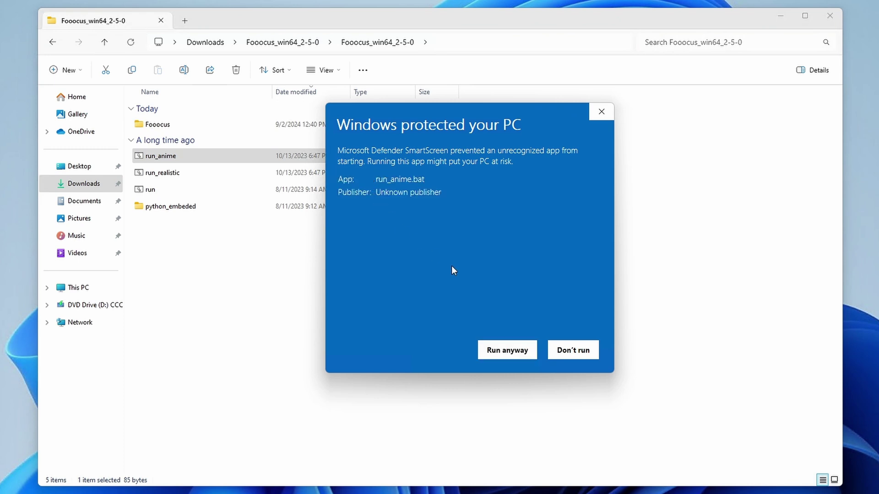
click(512, 352)
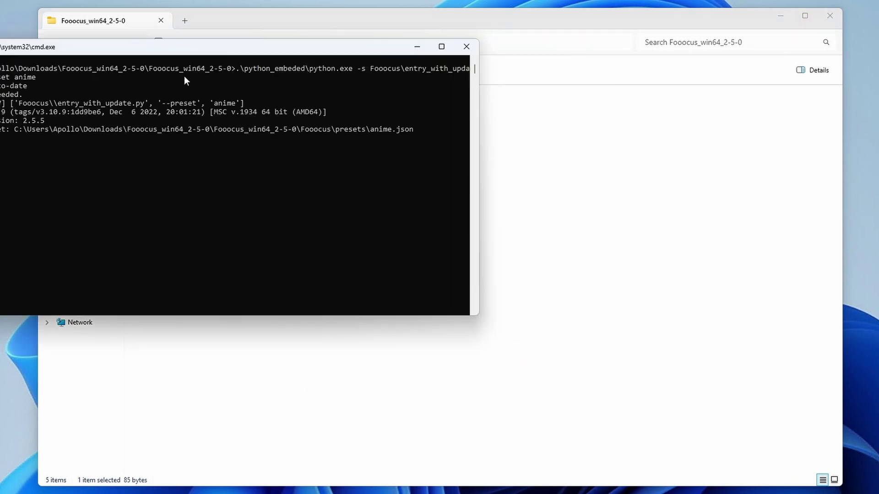
drag(197, 47, 477, 155)
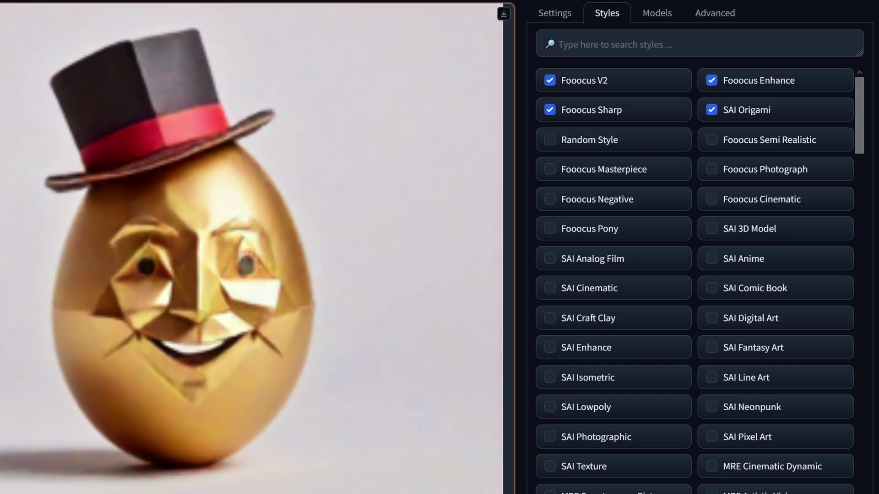
Try the Quality, Speed and Extreme Speed performance options in turn.
click(446, 119)
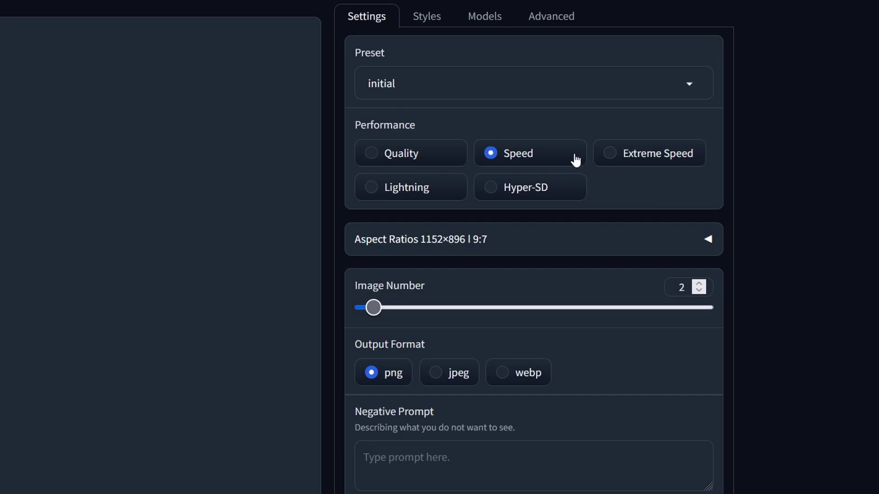
click(405, 163)
click(546, 153)
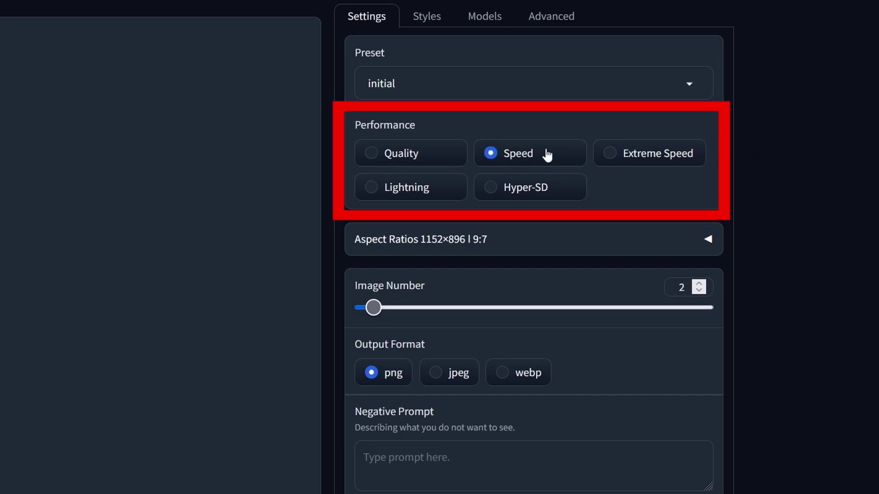
click(691, 161)
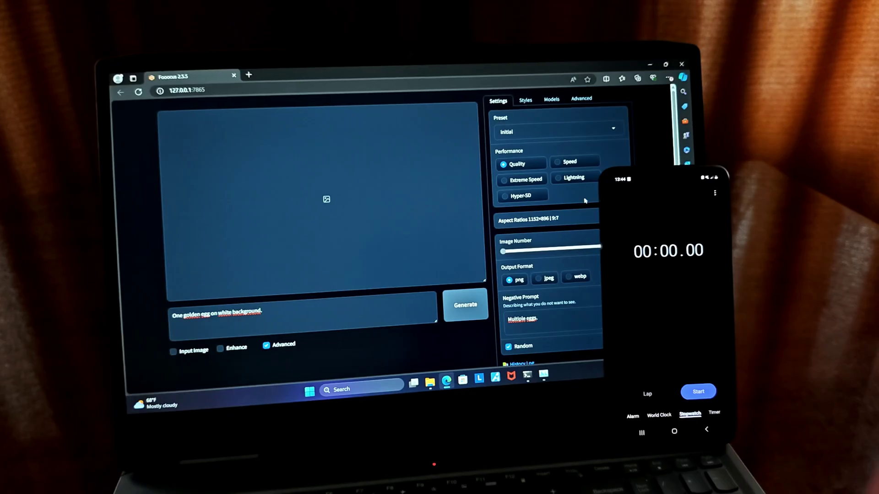
Generate an image from the prompt "One golden egg on white background.", view it enlarged and close the full-size view.
click(463, 306)
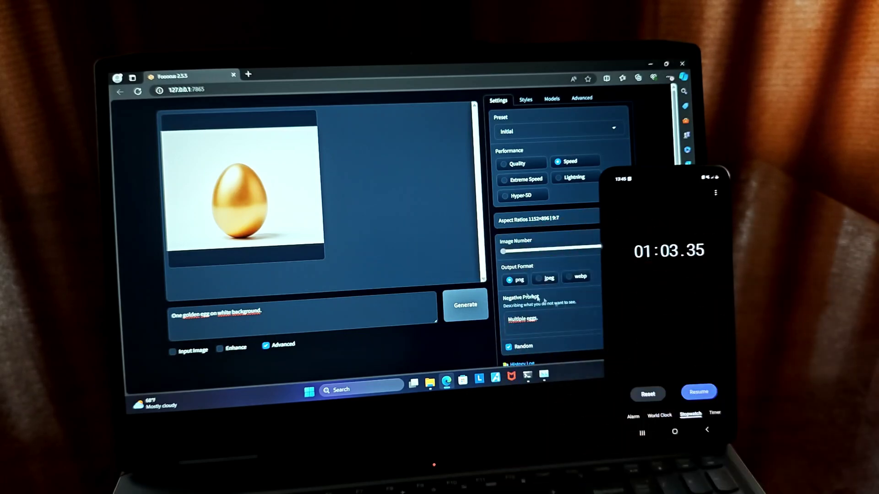
click(218, 173)
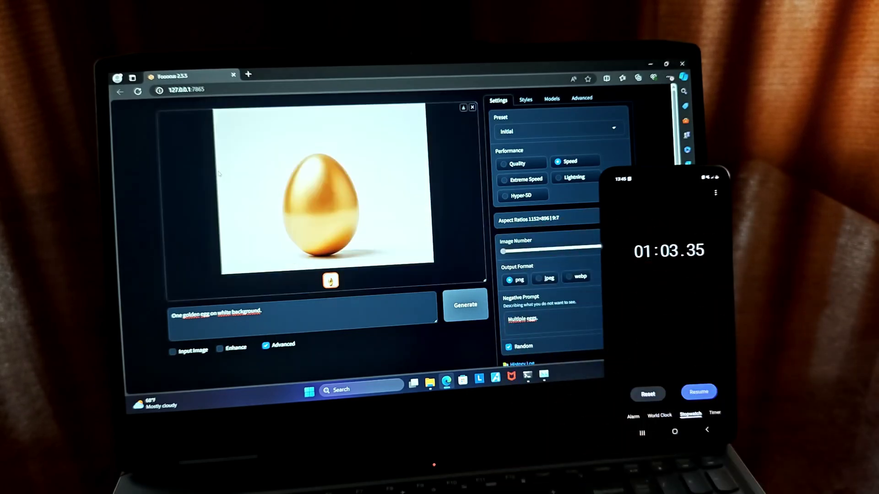
click(281, 167)
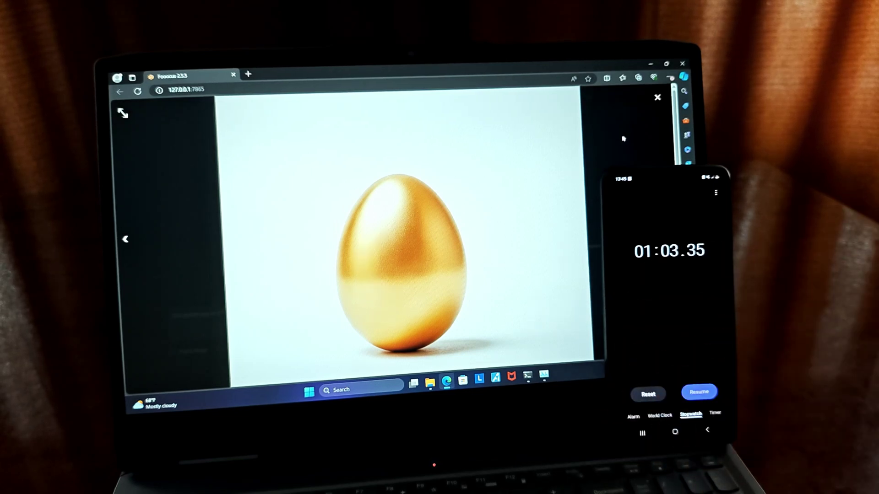
click(657, 98)
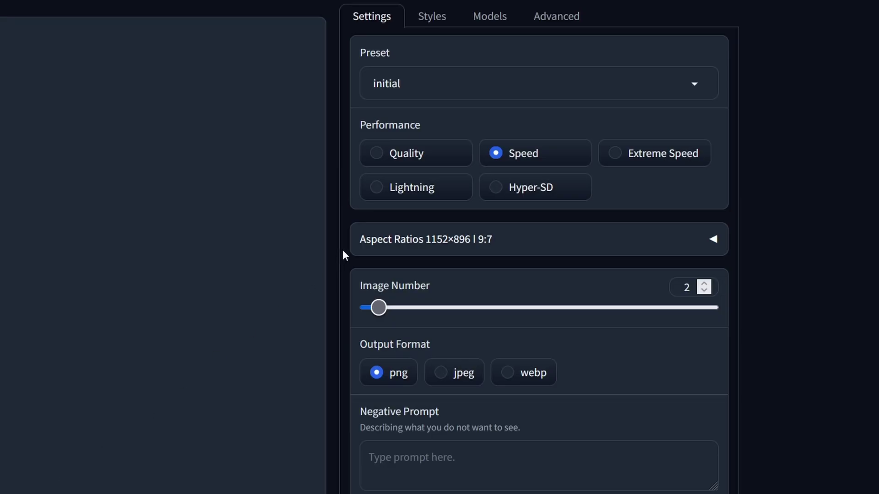
Look through the available presets, select the realistic preset and expand the aspect ratio options.
click(486, 80)
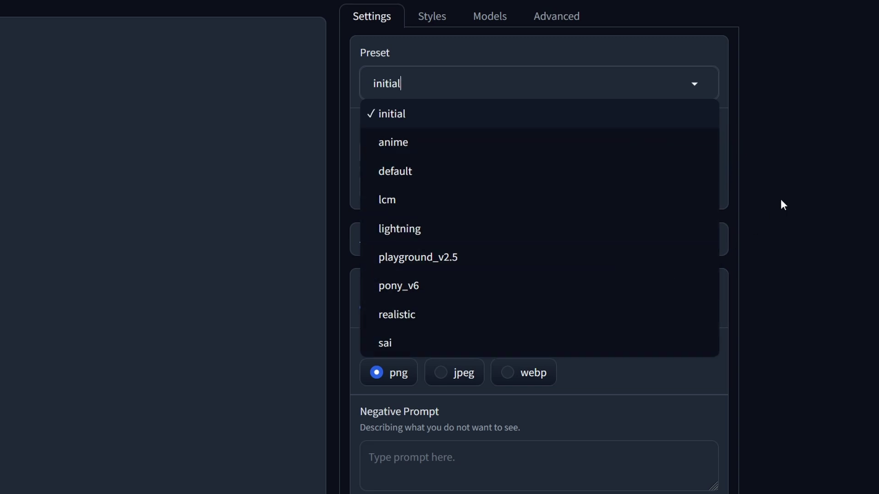
click(797, 143)
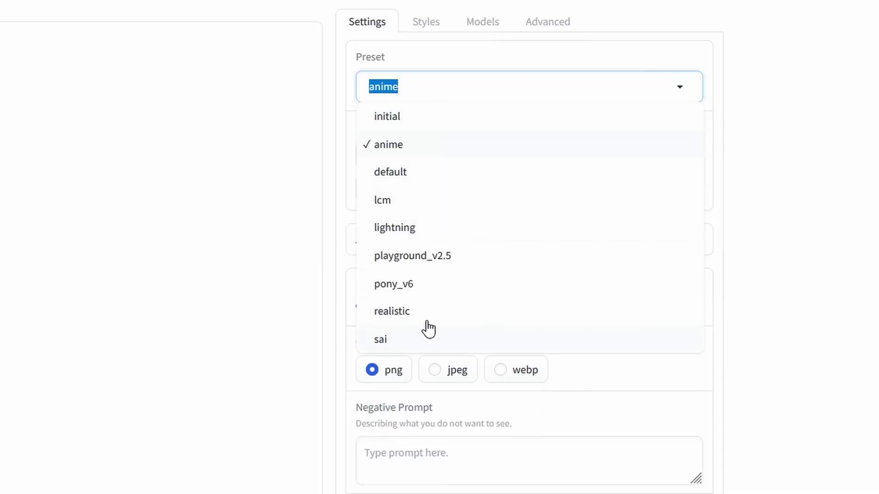
click(427, 315)
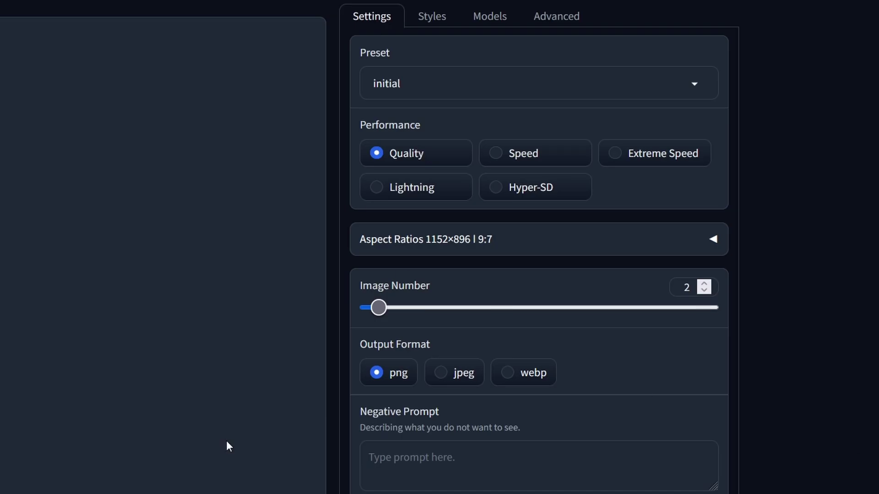
click(646, 239)
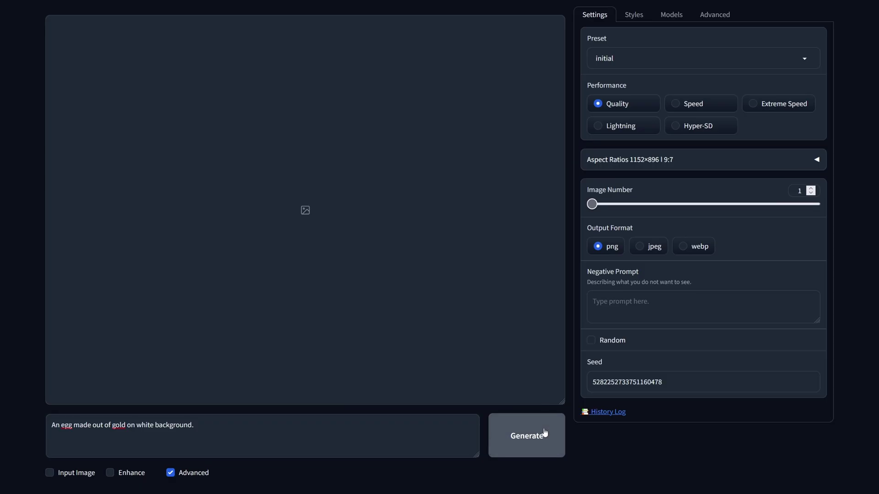
Generate an image from the prompt "An egg made out of gold on white background." and enlarge the result.
click(526, 435)
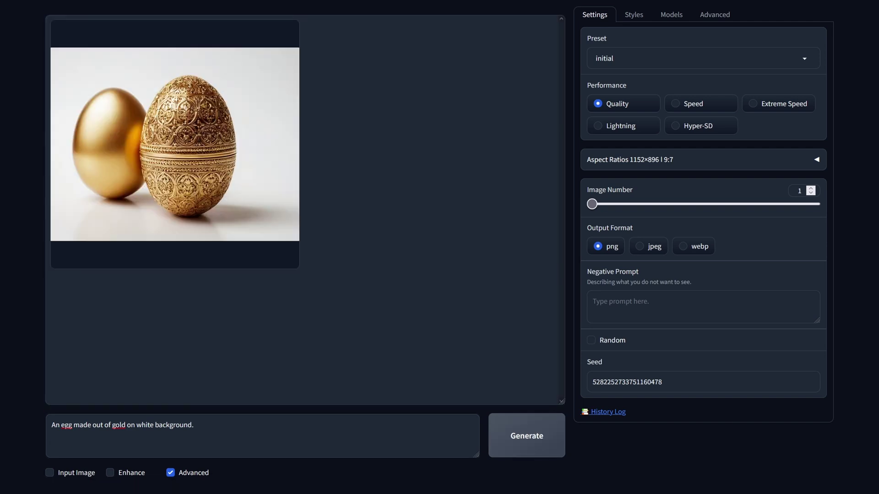
click(259, 178)
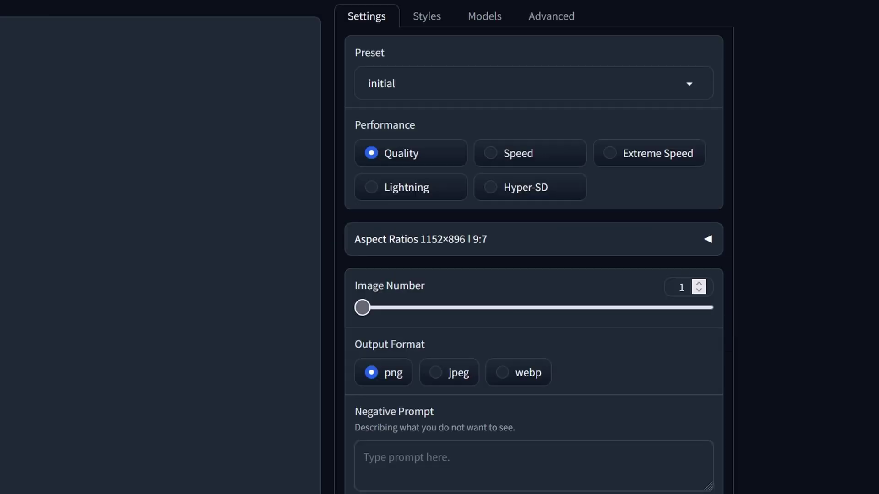
Activate the negative prompt field, and swap the fixed seed for a random one by clearing it and enabling Random.
click(566, 420)
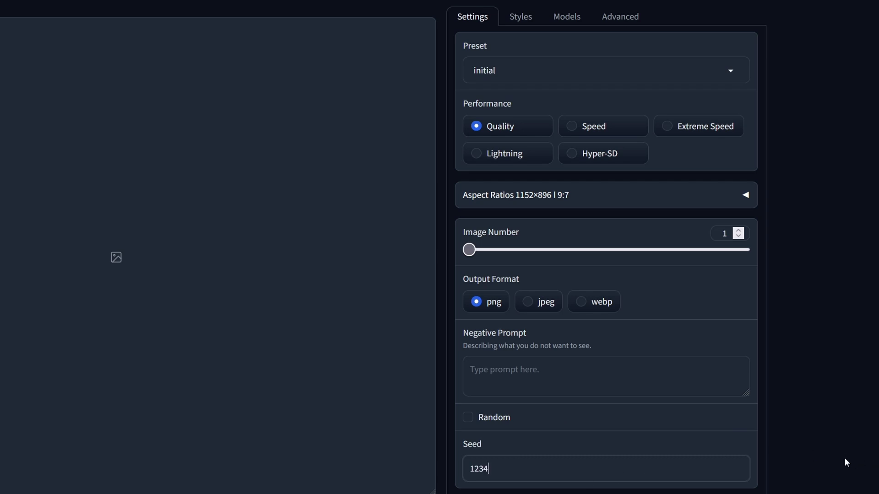
drag(563, 472, 287, 455)
key(BackSpace)
click(468, 417)
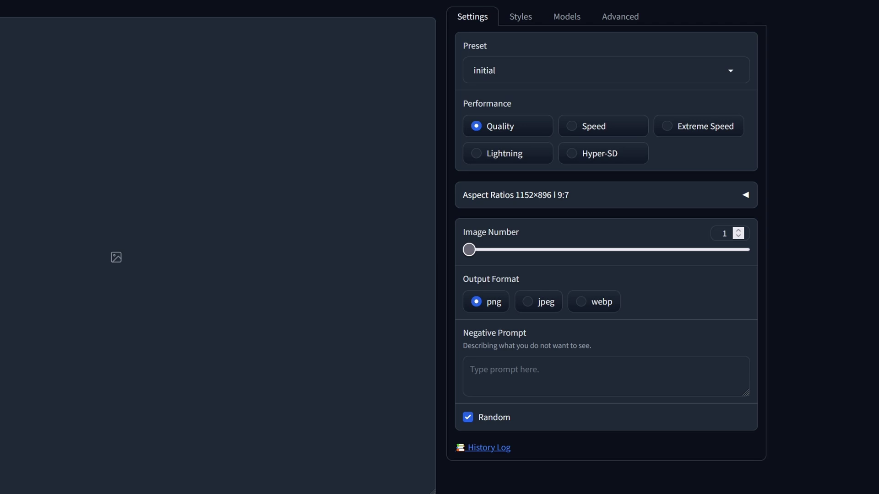
Browse the list of available image styles from the Fooocus and SAI entries down through the MRE and Ads entries.
click(530, 17)
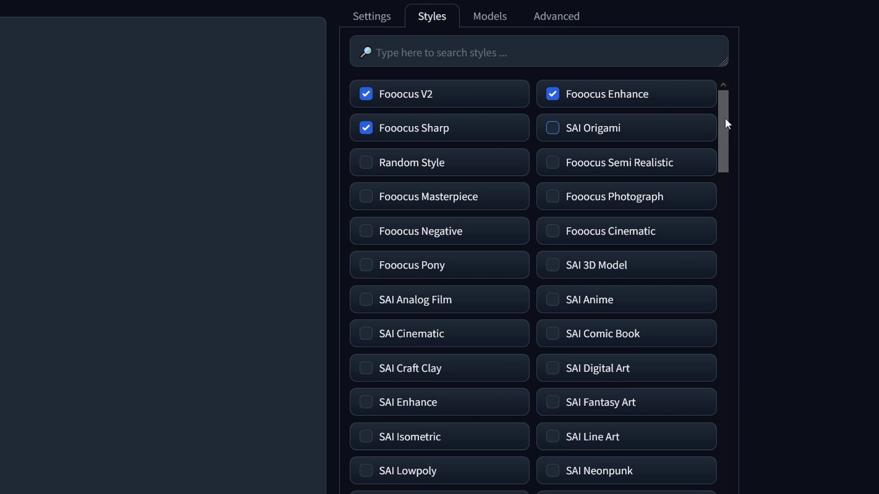
drag(725, 119, 731, 192)
scroll(731, 197, down, 6)
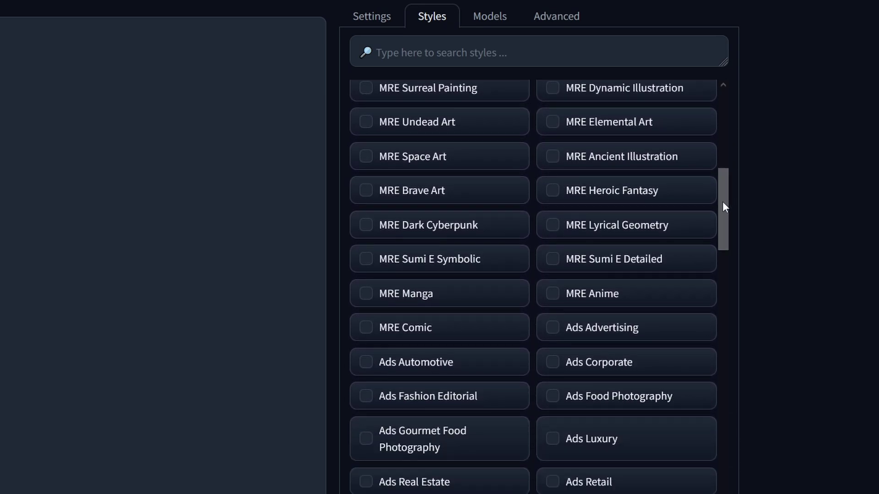
scroll(720, 327, down, 10)
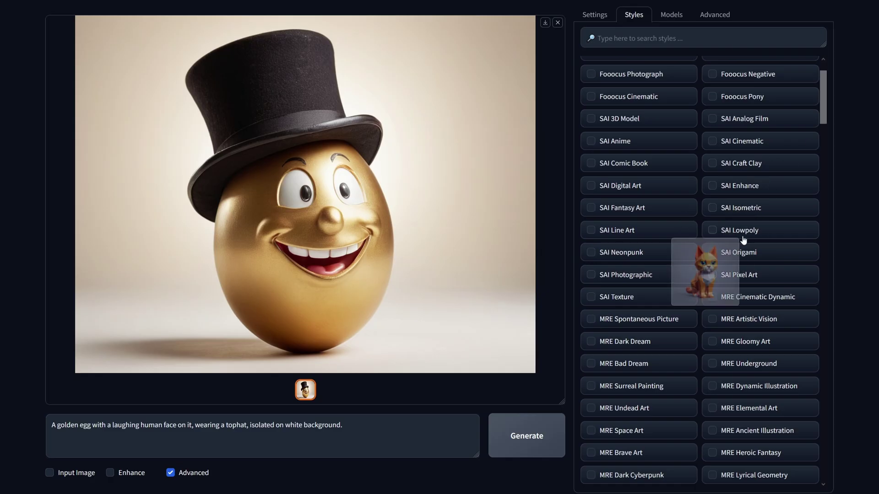
Enable the SAI Origami style, generate the laughing golden egg with a tophat and enlarge the resulting image.
click(714, 253)
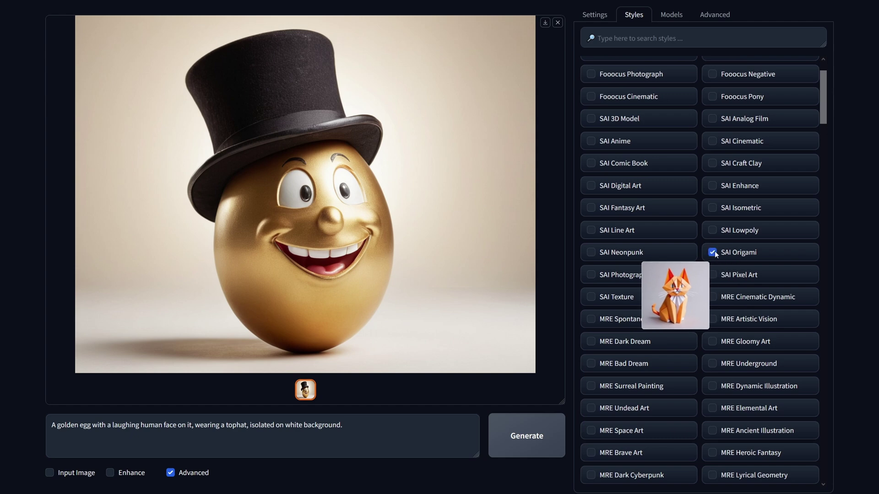
click(524, 439)
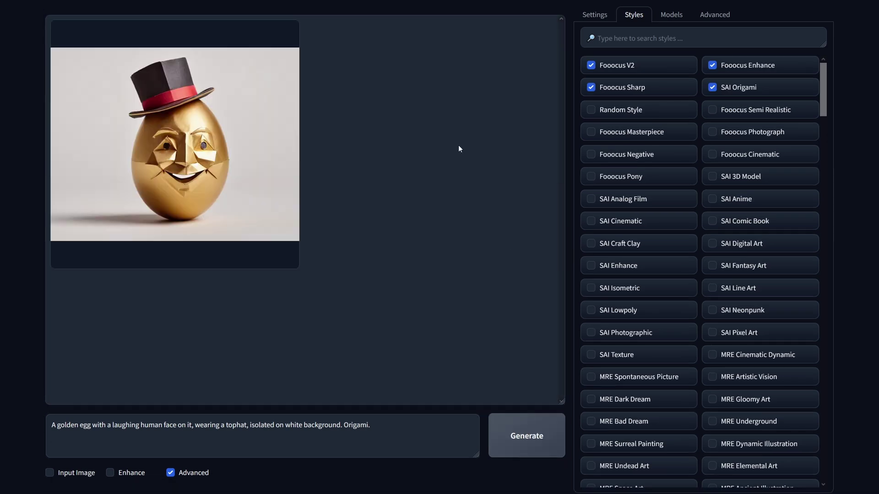
click(245, 112)
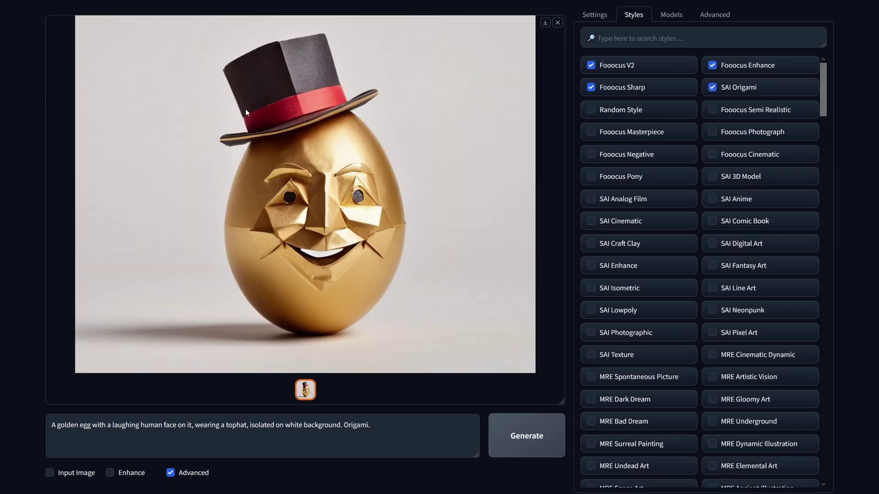
click(448, 142)
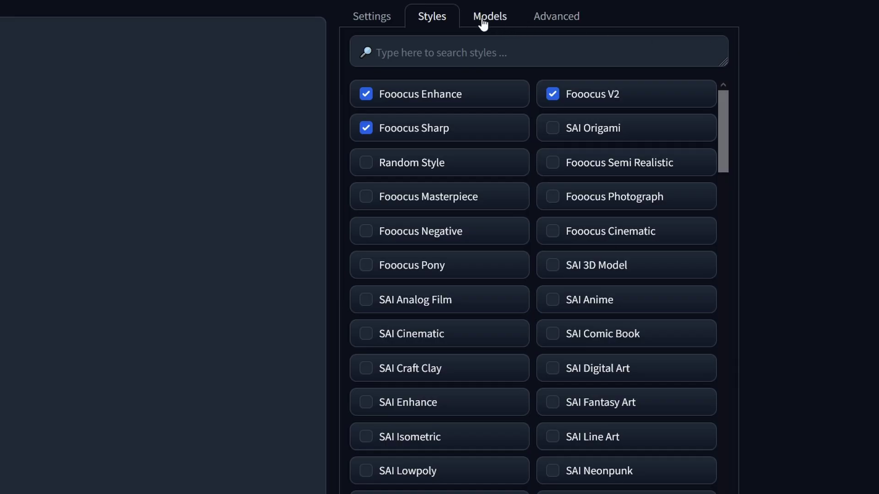
Show the model settings, and in File Explorer open the checkpoints folder inside Fooocus\models.
click(483, 24)
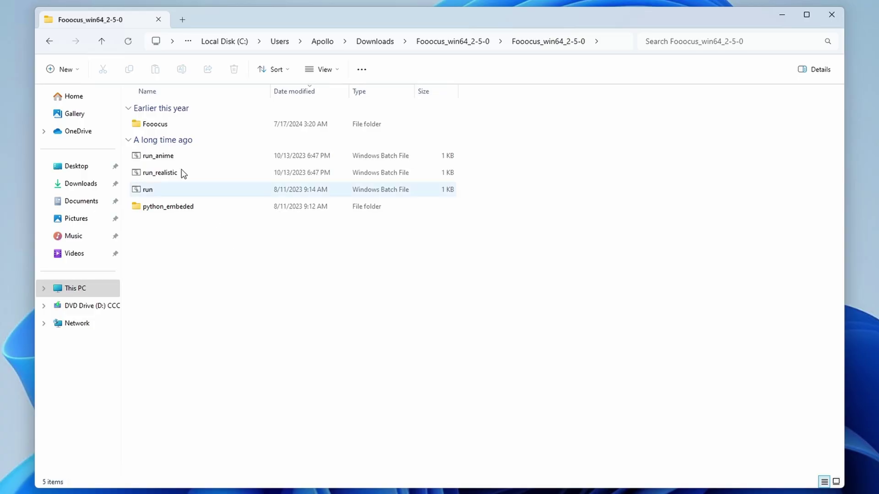
double_click(147, 123)
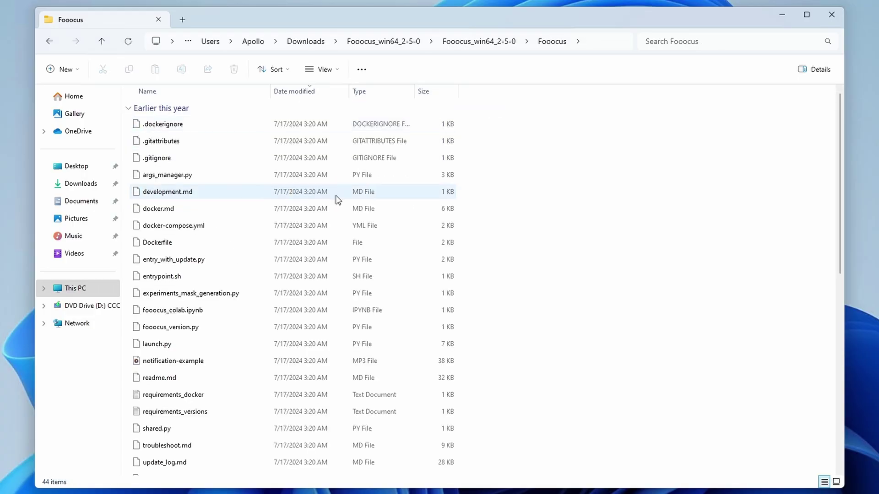
scroll(336, 198, down, 7)
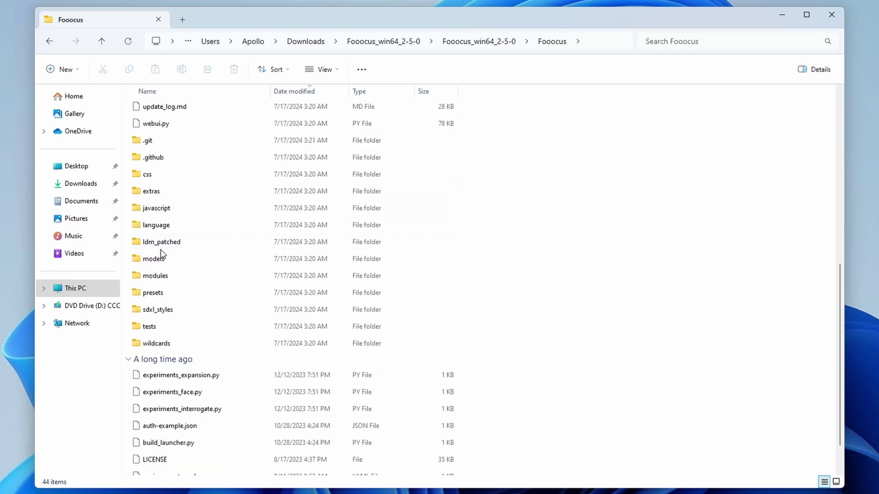
click(142, 259)
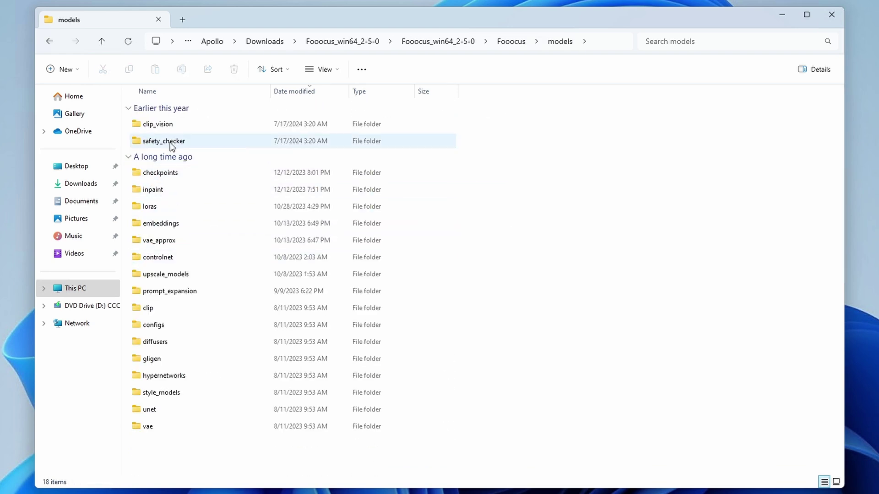
double_click(160, 173)
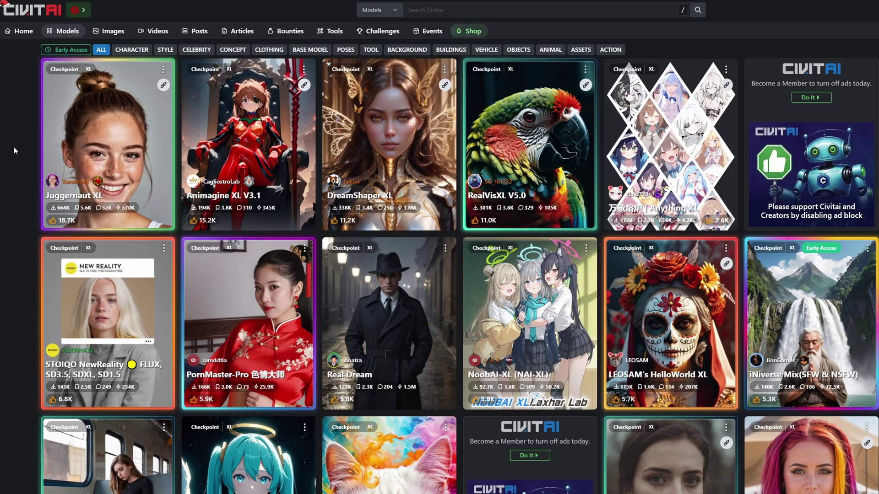
Browse the XL checkpoint models offered on the Civitai website.
scroll(14, 147, down, 3)
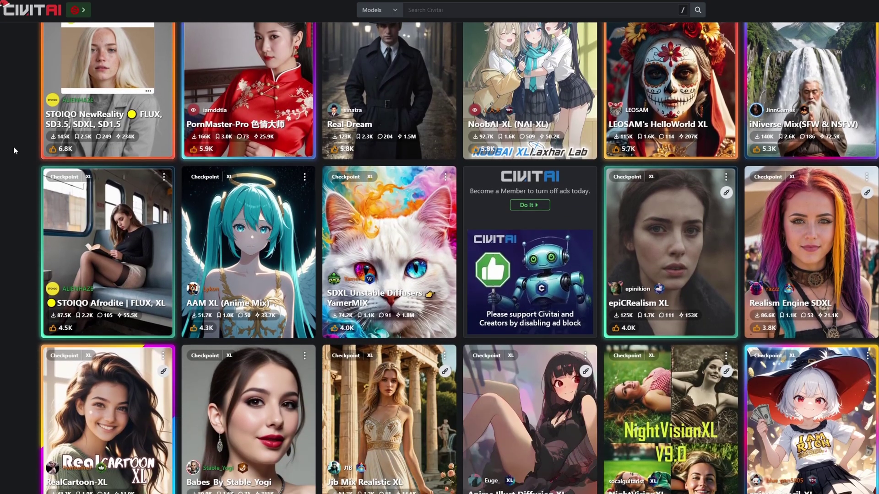
scroll(14, 150, down, 3)
scroll(14, 150, down, 1)
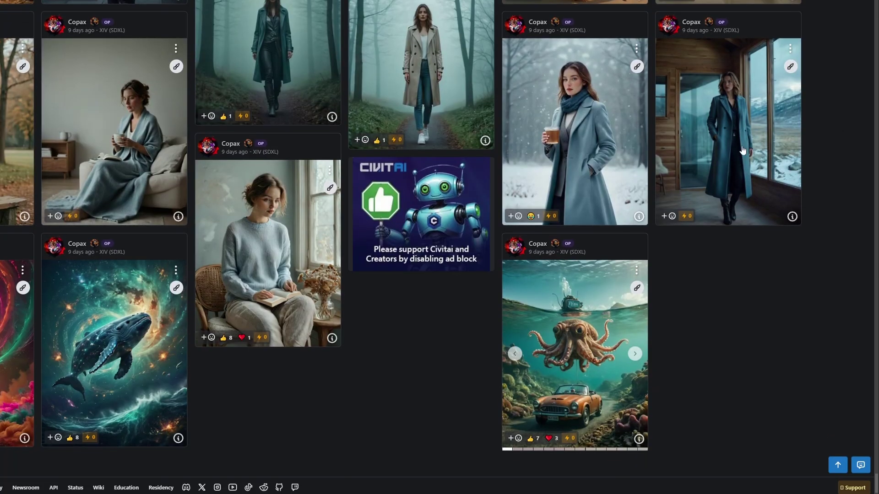
In Fooocus, enable LoRA 1 with sd_xl_offset_example-lora_1.0.safetensors and set its weight to 1.
click(114, 312)
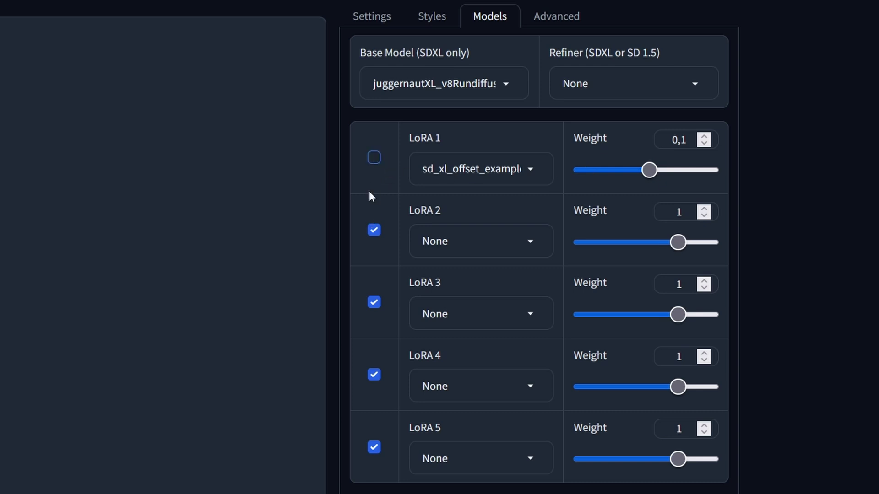
click(376, 157)
click(439, 165)
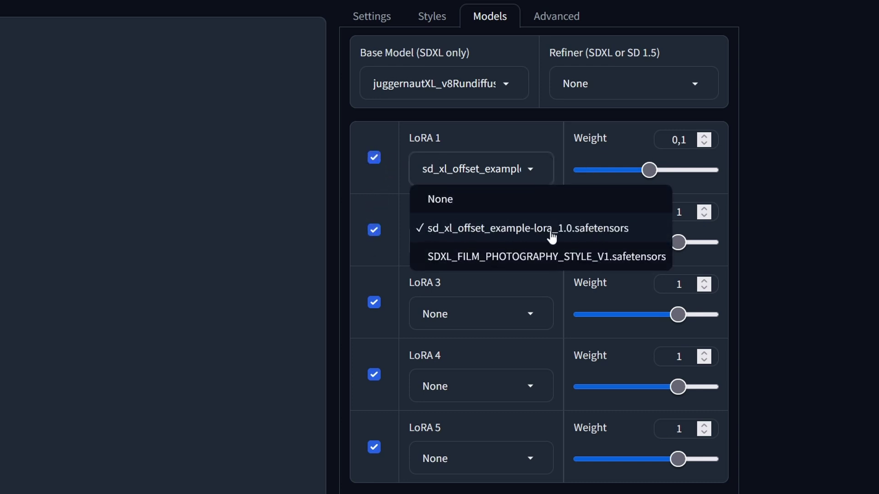
click(761, 178)
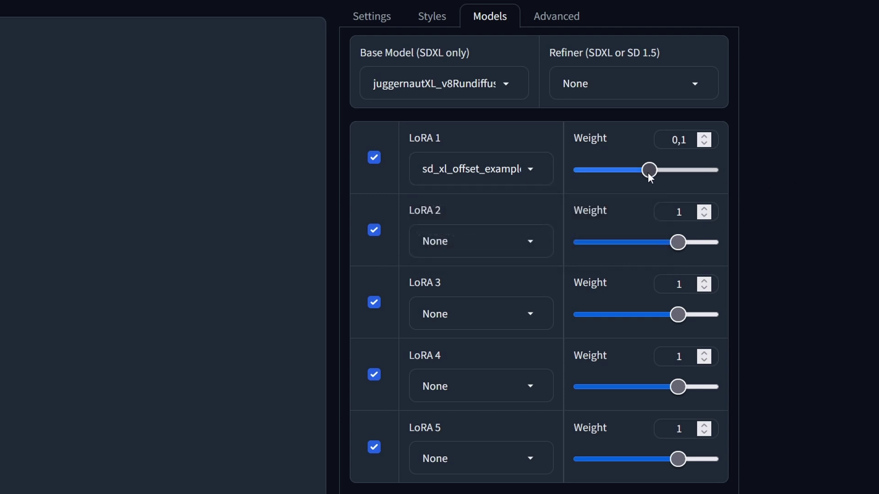
mouse_move(648, 171)
mouse_down()
mouse_move(729, 172)
mouse_move(633, 176)
mouse_up()
double_click(658, 146)
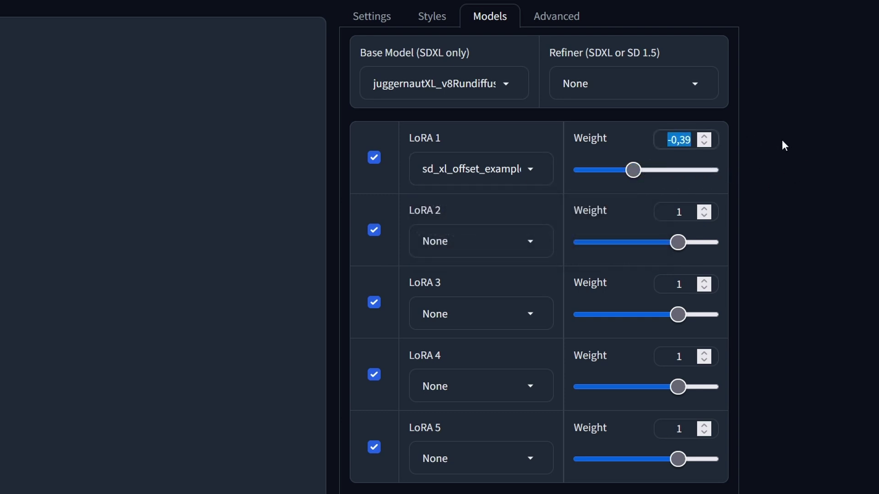
text(1)
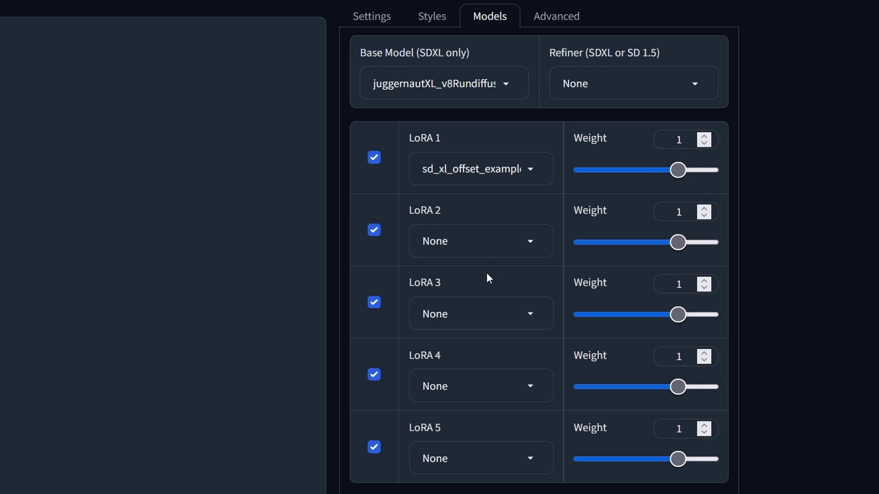
click(520, 250)
click(806, 149)
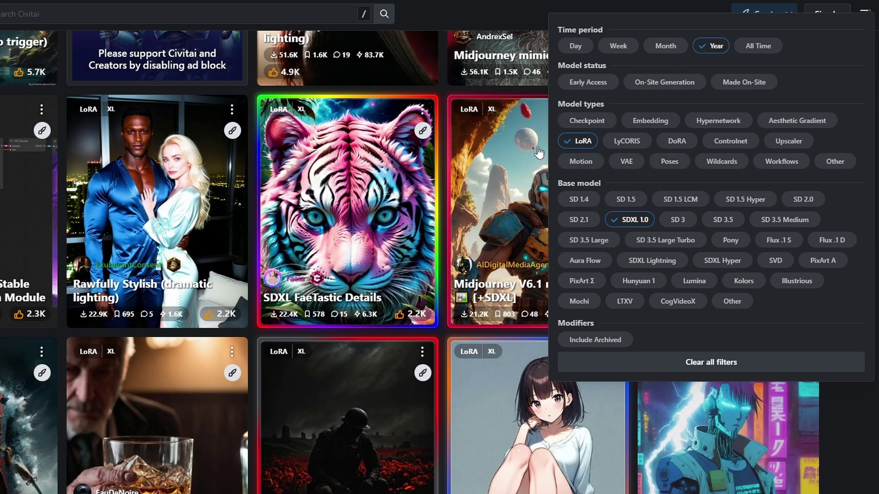
Browse the SDXL 1.0 LoRA models on Civitai, and in File Explorer view the loras folder inside Fooocus\models.
scroll(274, 261, down, 5)
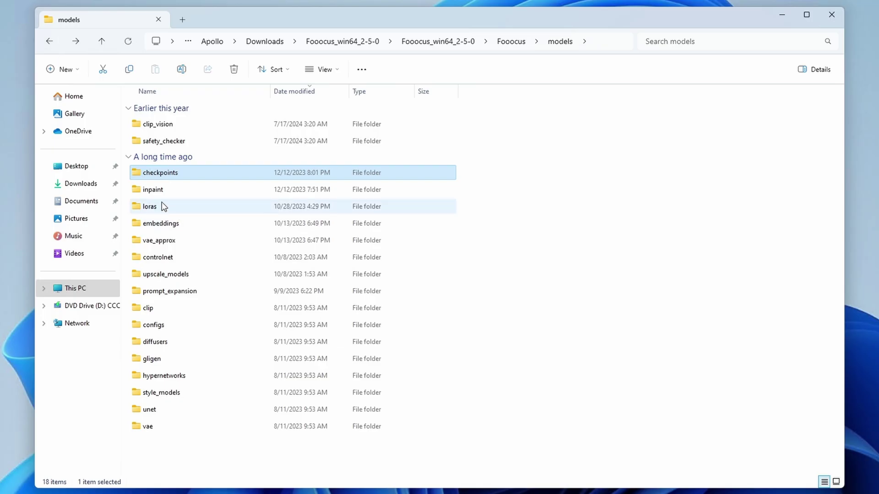
double_click(161, 205)
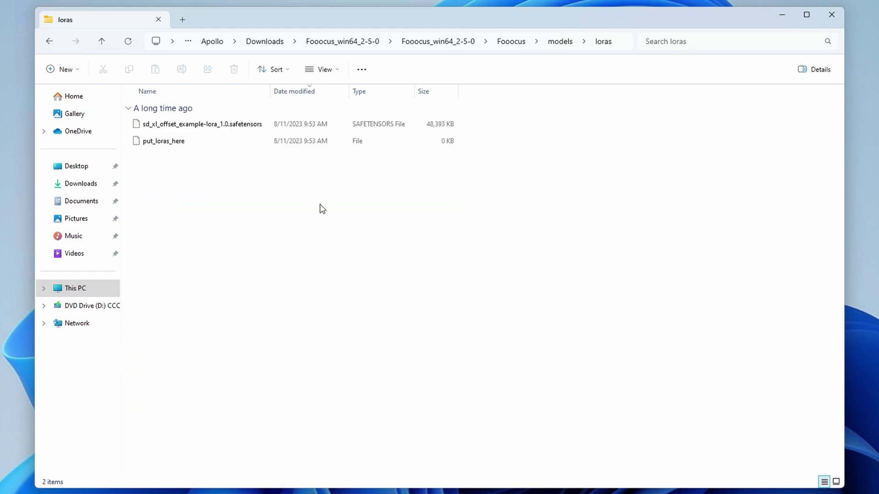
click(50, 42)
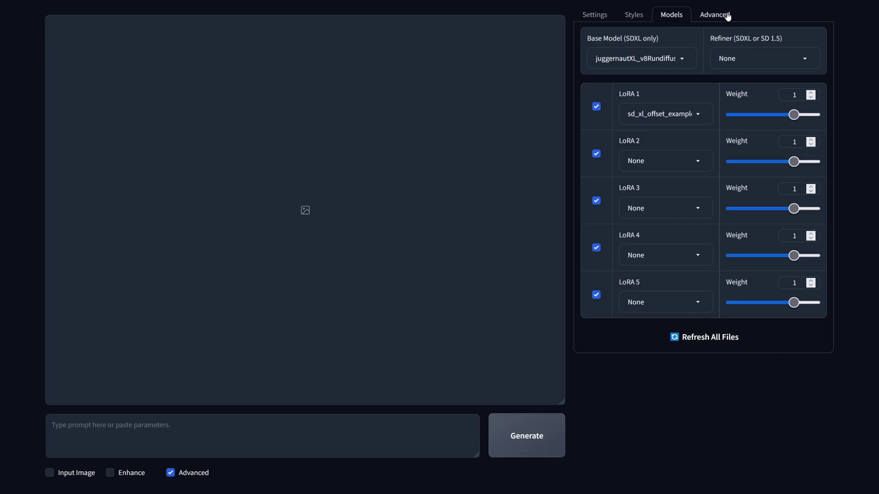
Show the advanced Fooocus settings and set the Guidance Scale to 2.
click(726, 16)
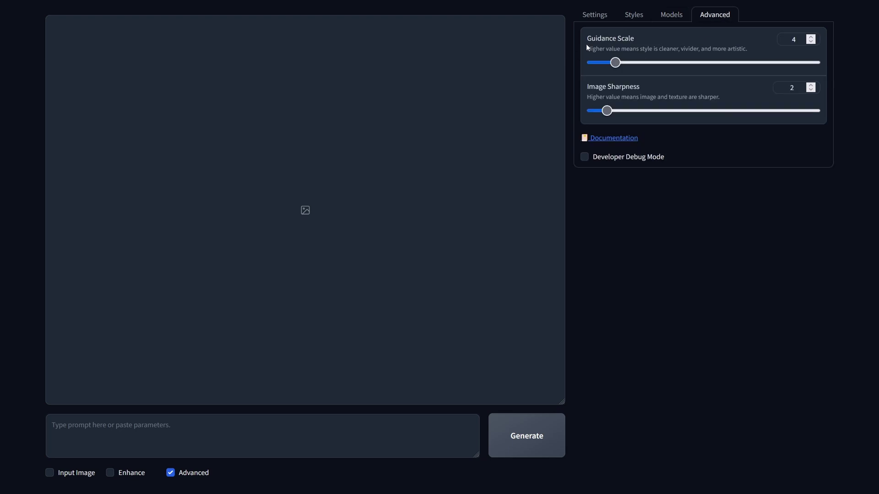
drag(585, 37, 764, 50)
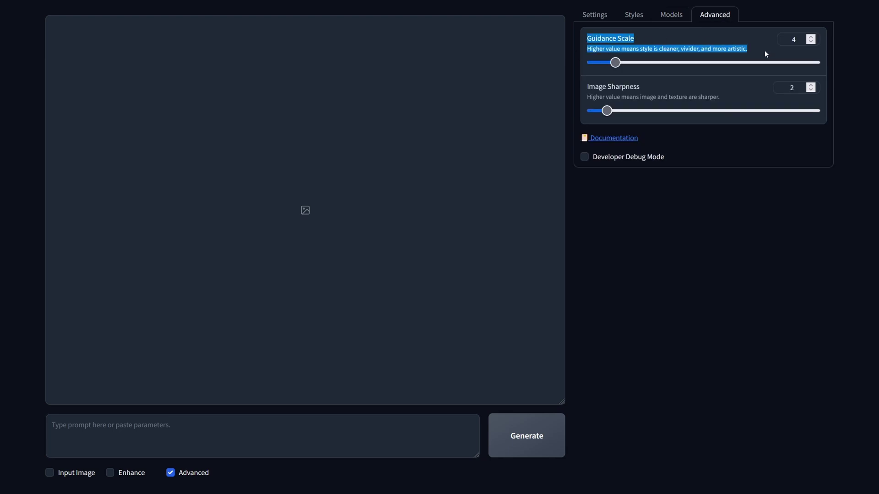
drag(615, 62, 641, 64)
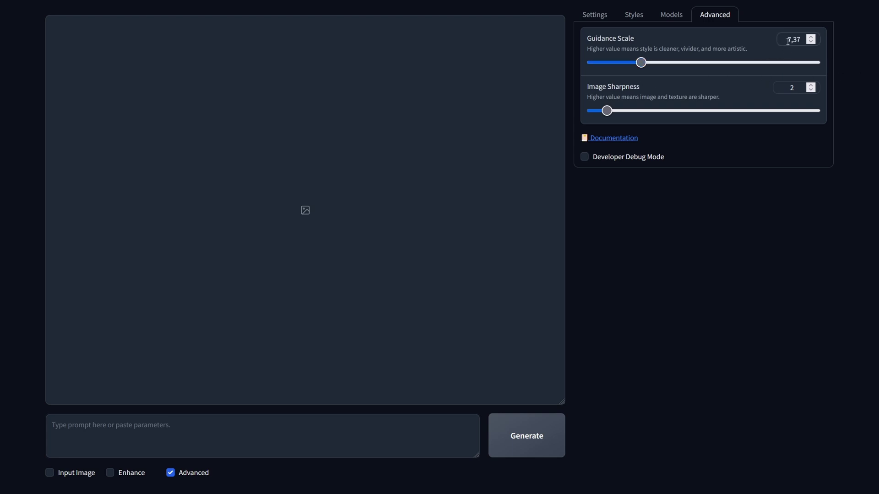
text(2)
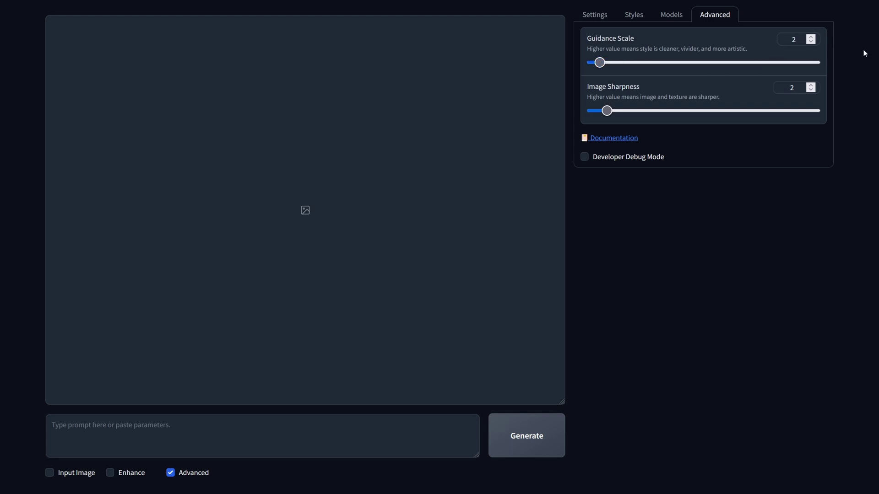
click(655, 110)
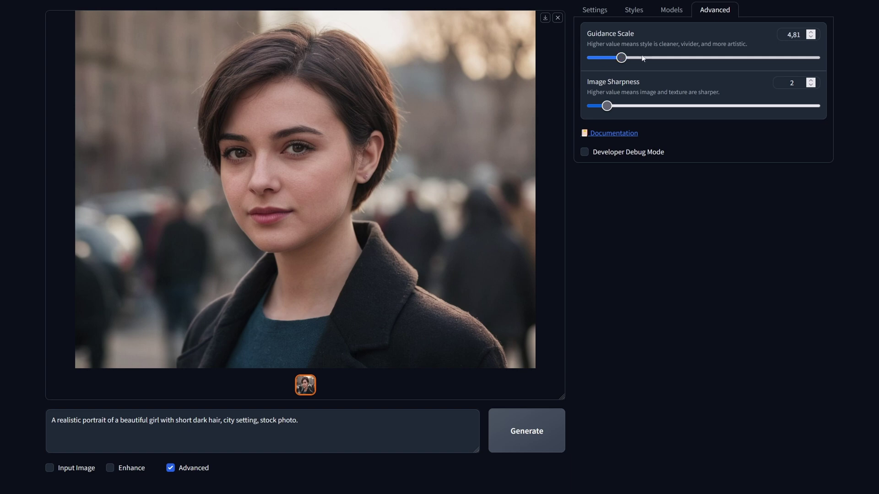
Generate and enlarge the short-haired girl portrait with Guidance Scale 6, and generate it again with Guidance Scale 2 and Image Sharpness 6.
text(6)
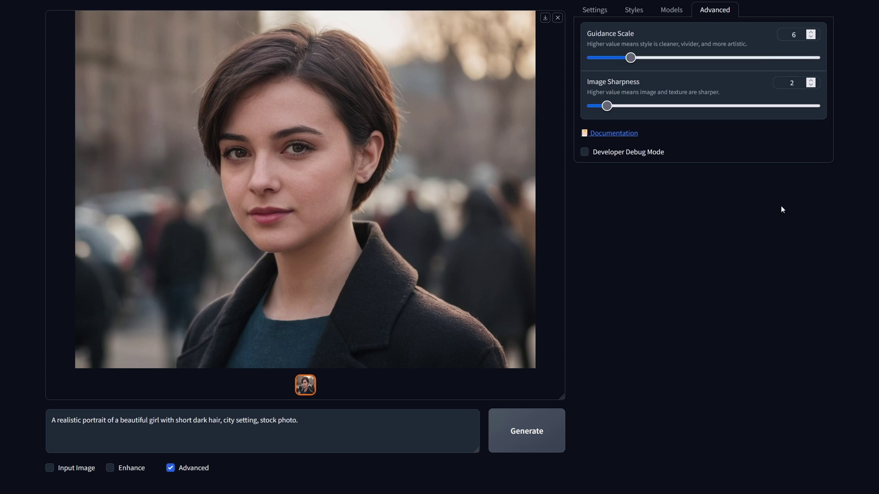
click(526, 431)
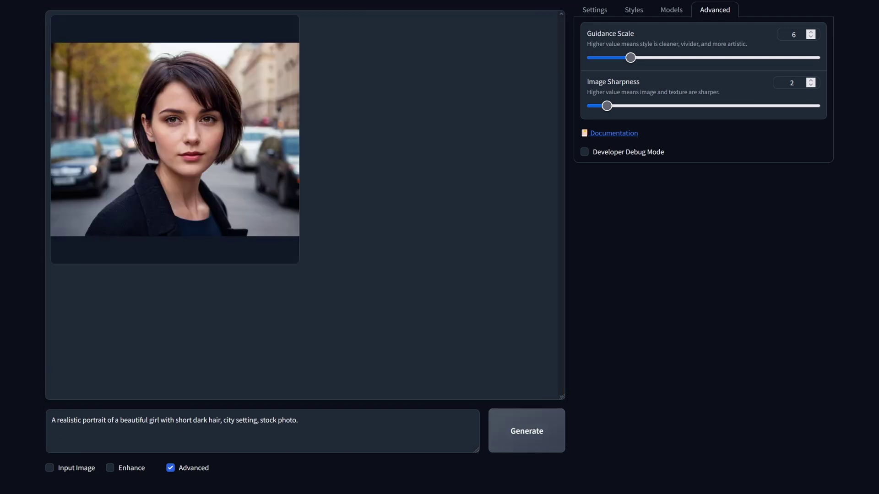
click(245, 128)
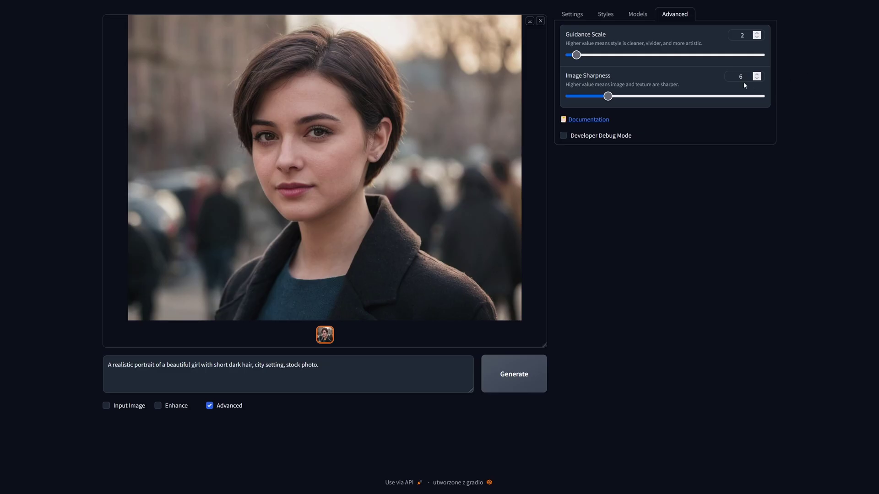
click(531, 383)
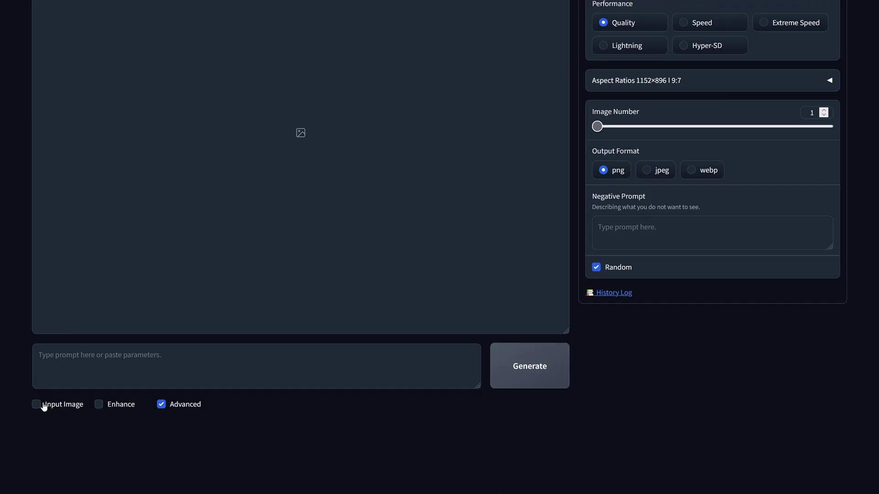
Enable the use of an input image and show the Inpaint or Outpaint options with the girl's portrait.
click(36, 404)
scroll(37, 405, down, 2)
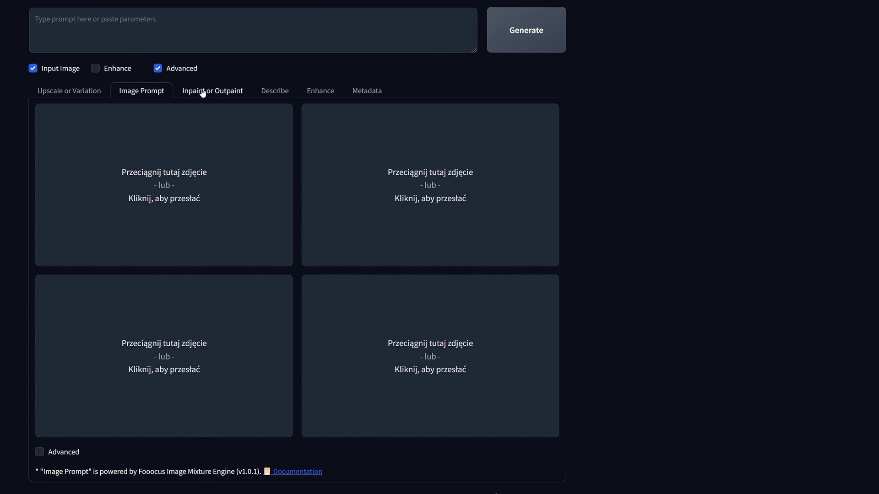
click(202, 92)
scroll(202, 92, down, 1)
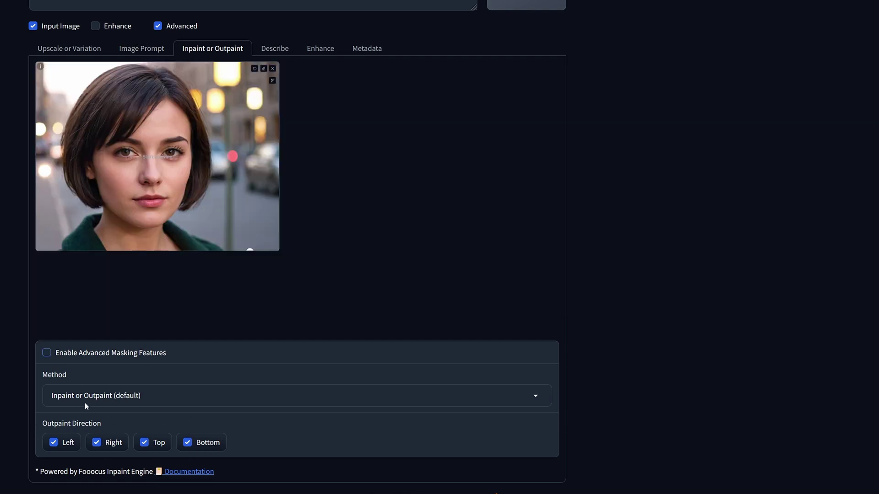
Keep the Inpaint or Outpaint (default) method and generate the portrait extended in all four outpaint directions.
click(86, 398)
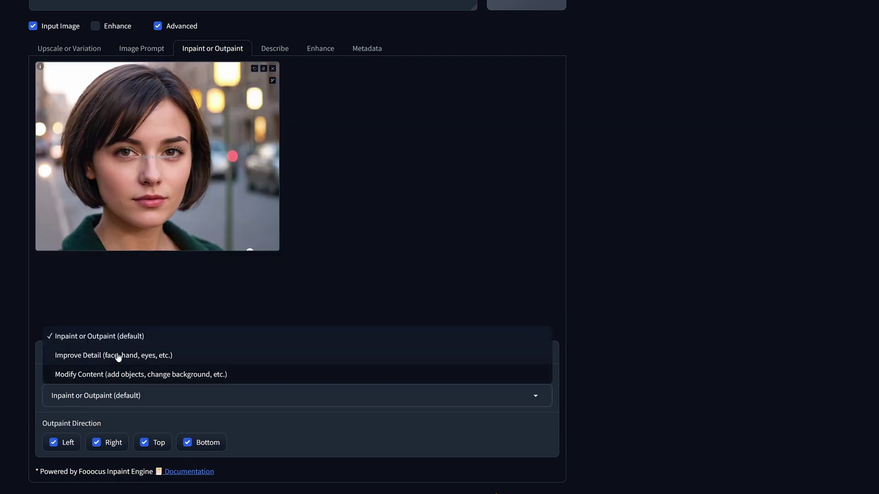
click(85, 340)
scroll(370, 278, up, 8)
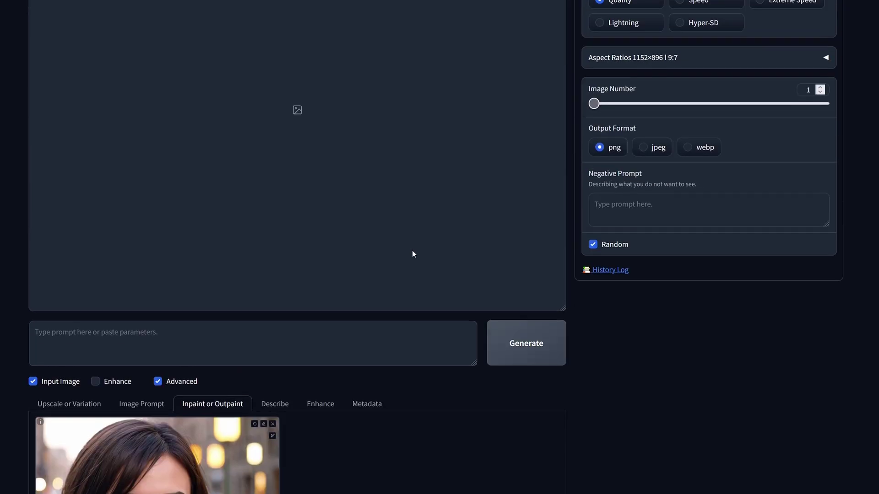
click(508, 367)
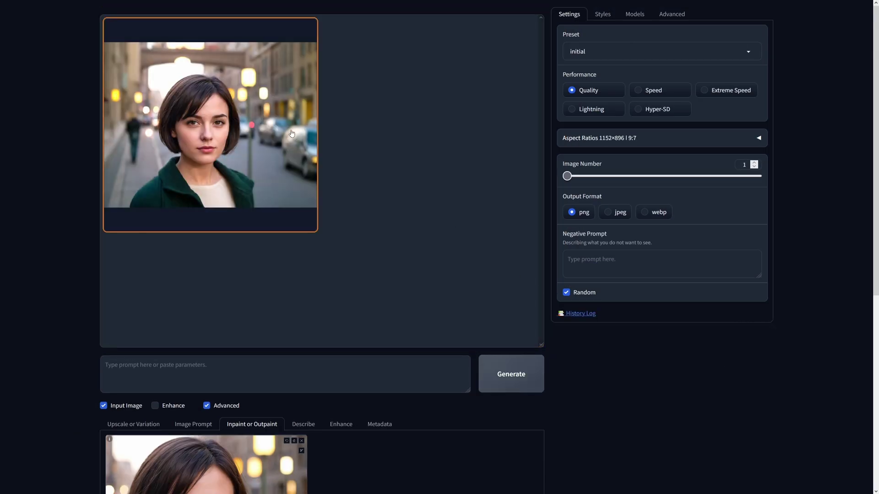
Upscale the golden egg with a tophat using Upscale (2x) and enlarge the resulting image.
scroll(538, 291, down, 4)
scroll(332, 336, up, 4)
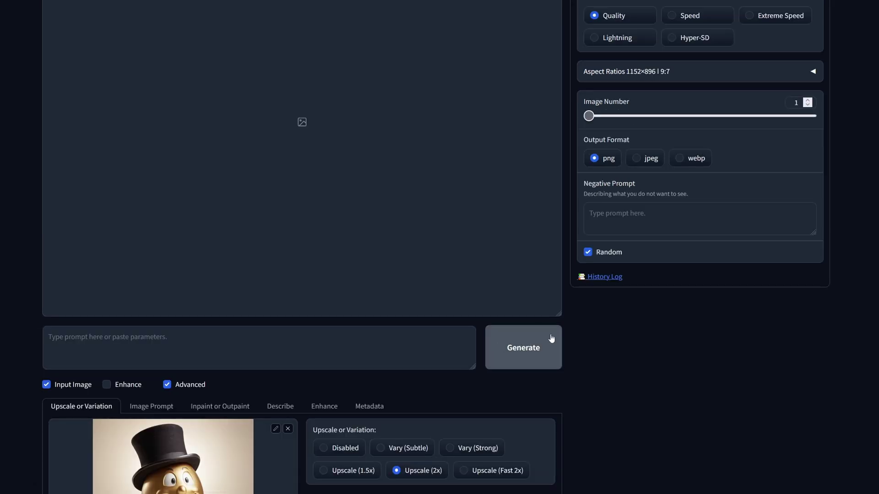
click(552, 338)
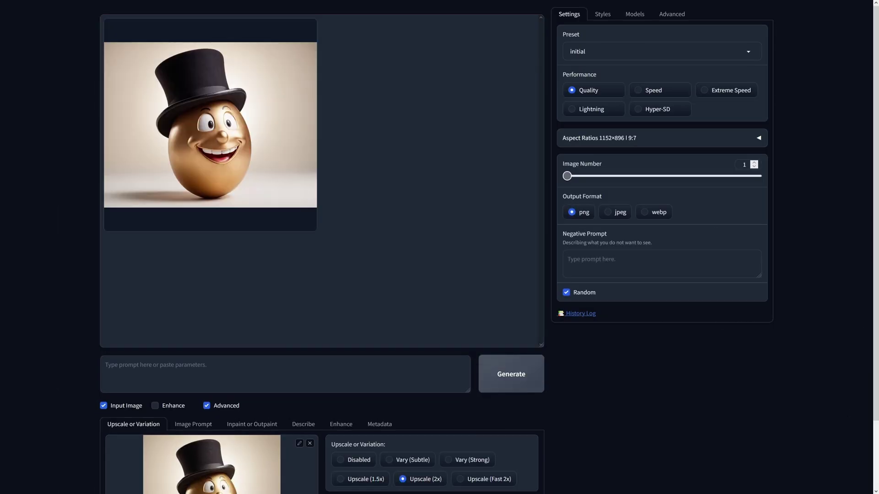
click(388, 101)
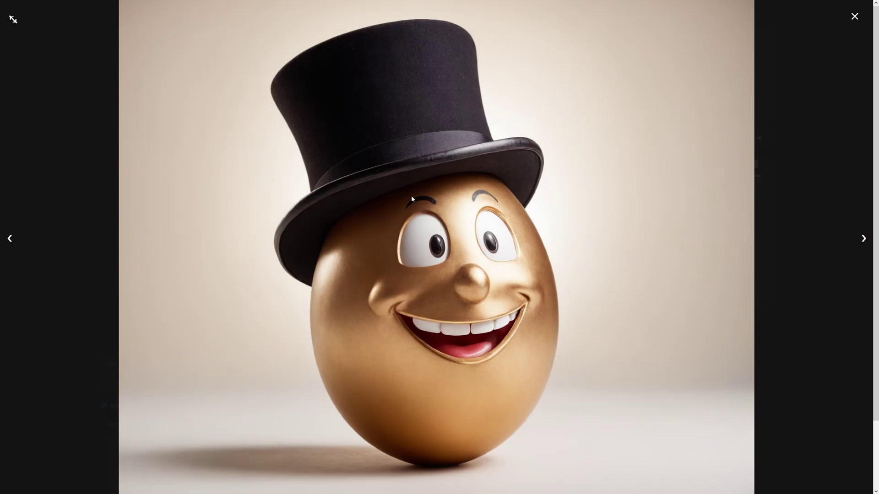
click(497, 259)
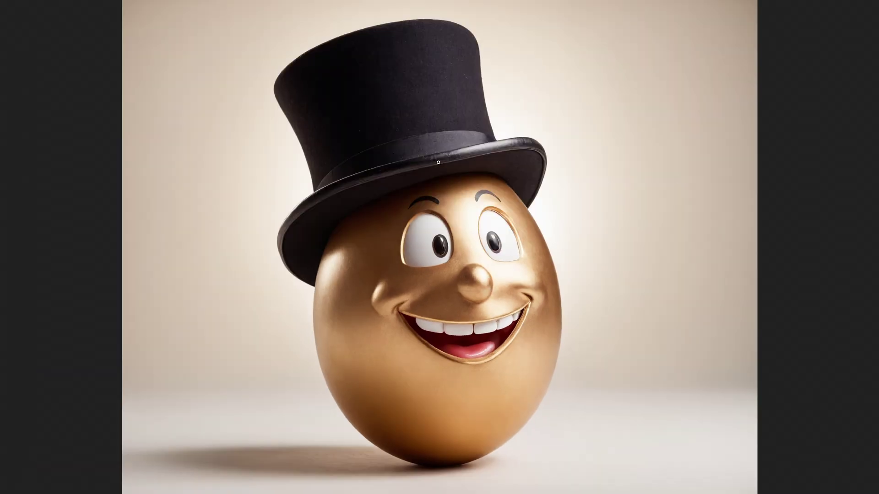
Examine the repeatedly upscaled egg image up close around the hat, eyes and mouth.
click(458, 287)
click(453, 246)
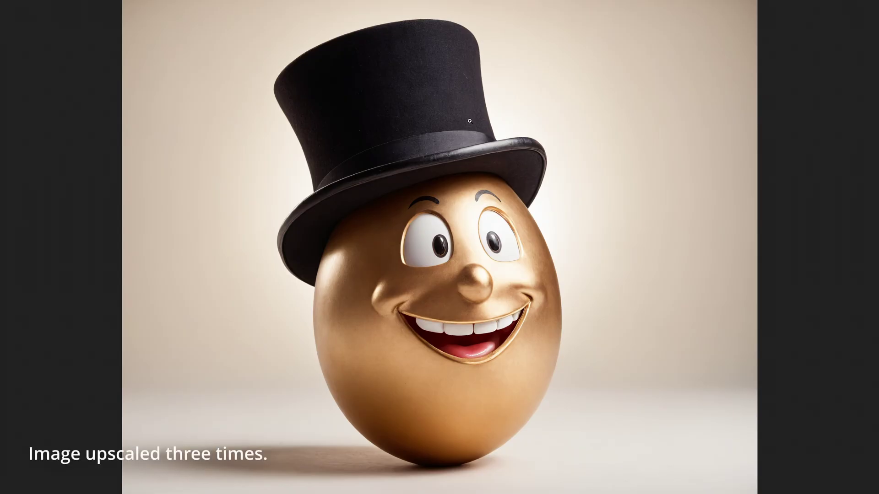
click(469, 120)
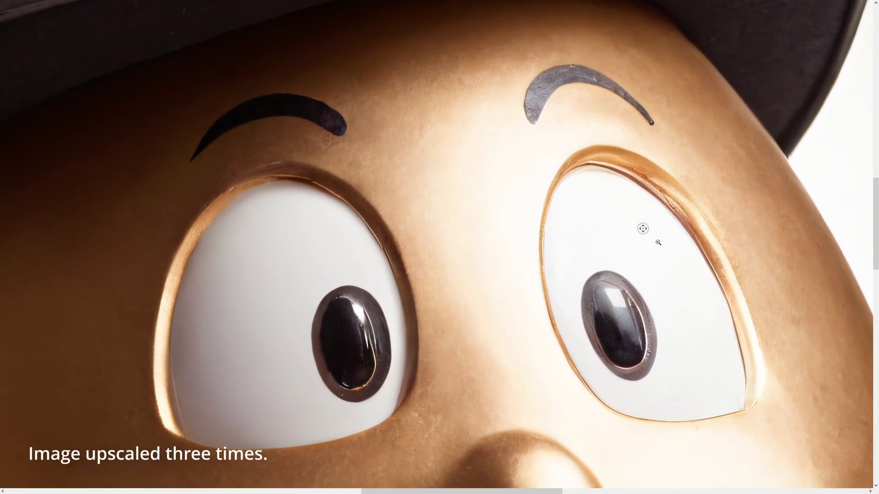
middle_click(540, 244)
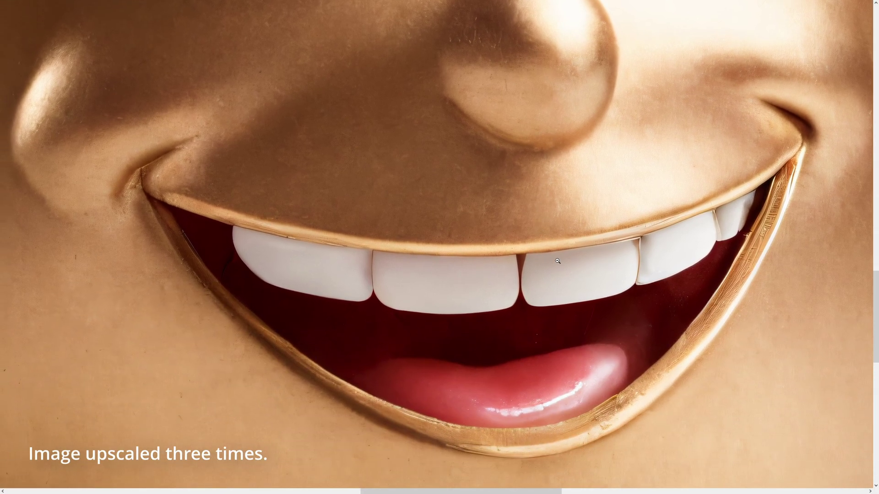
middle_click(561, 263)
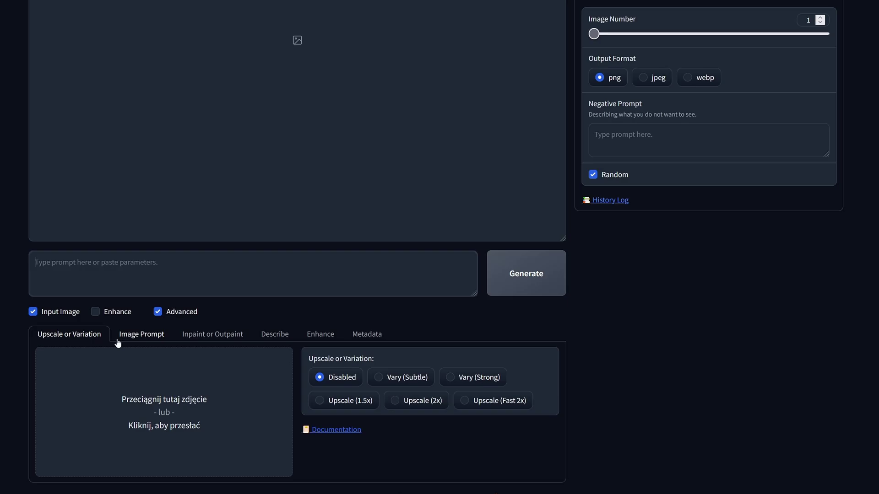
Show the Image Prompt options and read through the Image Prompt documentation on GitHub.
click(142, 335)
scroll(117, 344, down, 5)
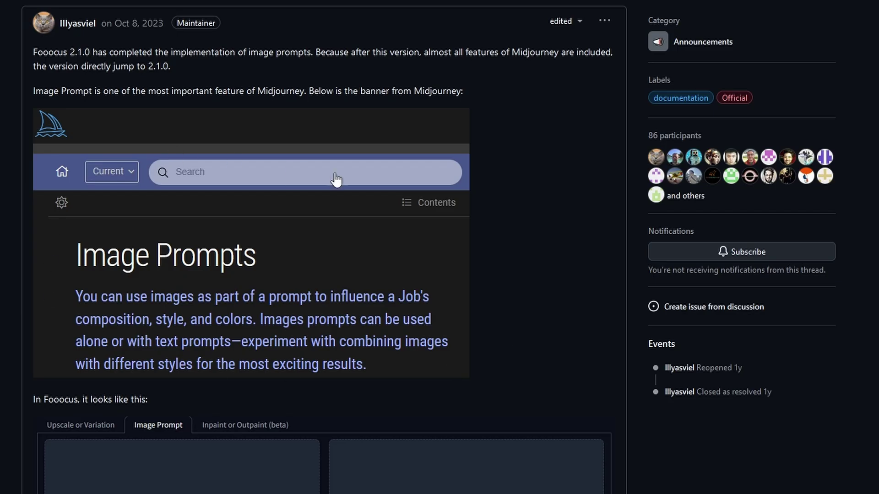
scroll(504, 194, down, 12)
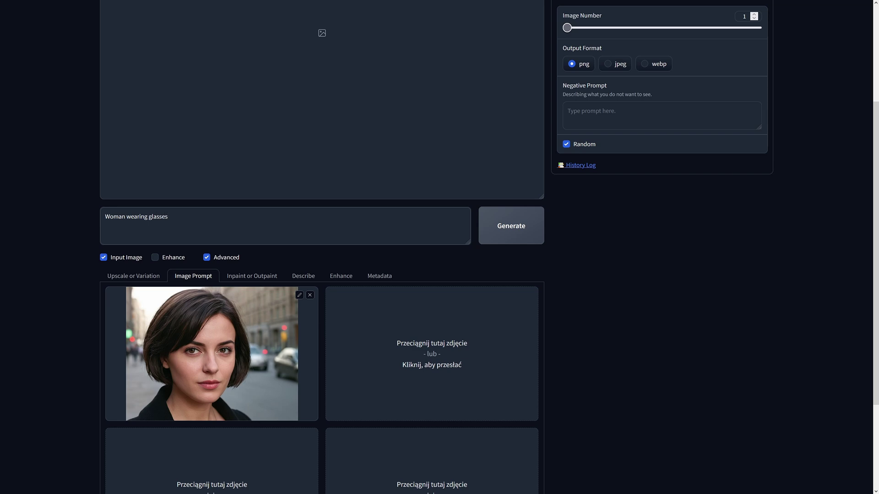
Generate an image from the portrait image prompt with the text "Woman wearing glasses", and enlarge the generated portraits.
scroll(661, 250, up, 3)
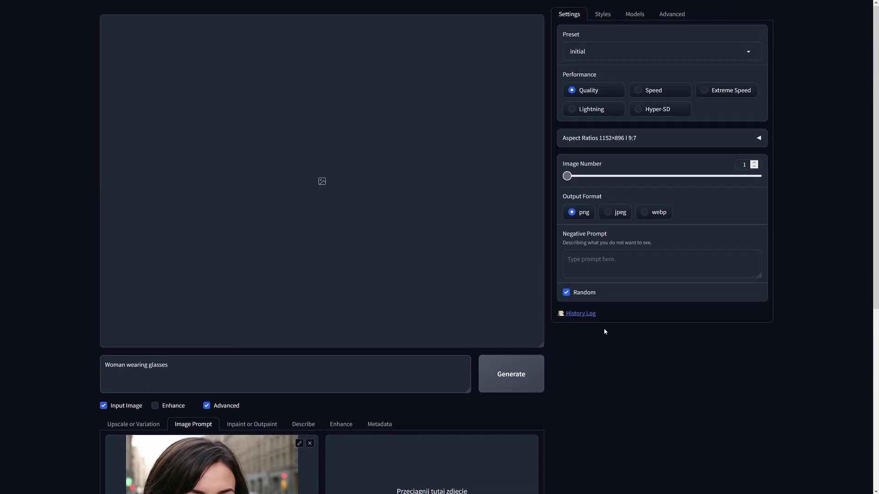
click(512, 372)
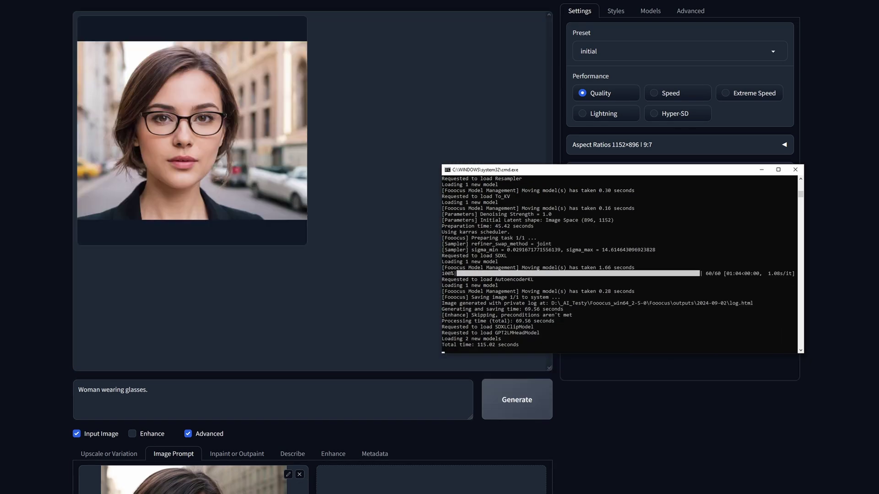
click(249, 85)
click(357, 112)
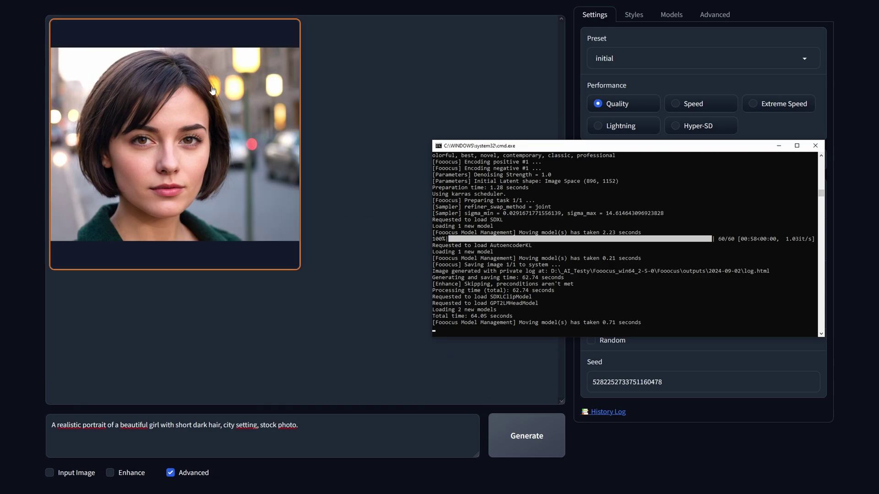
click(212, 90)
click(346, 286)
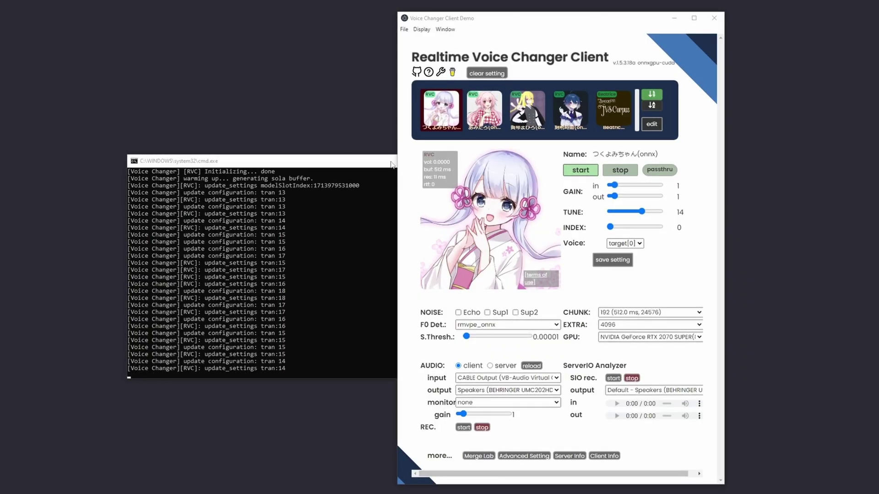
In the Realtime Voice Changer Client, stop the voice conversion and open the model slot configuration to edit blank slot 4.
click(621, 170)
click(650, 125)
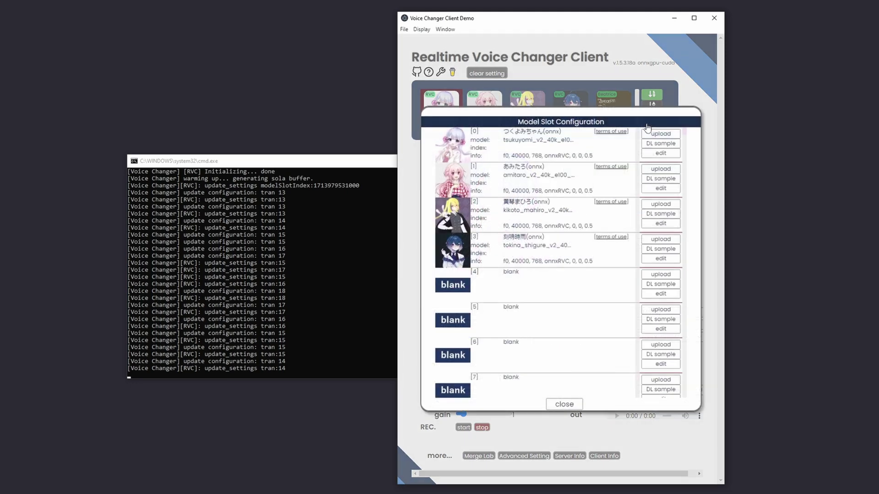
click(664, 296)
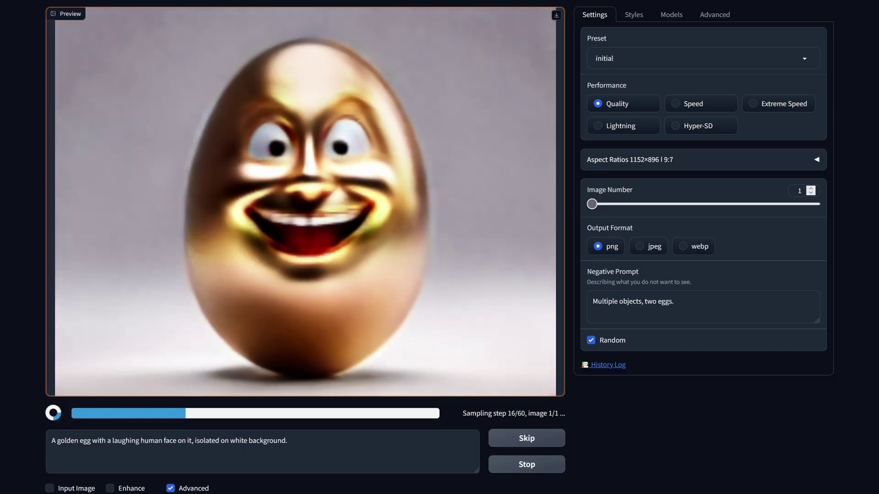